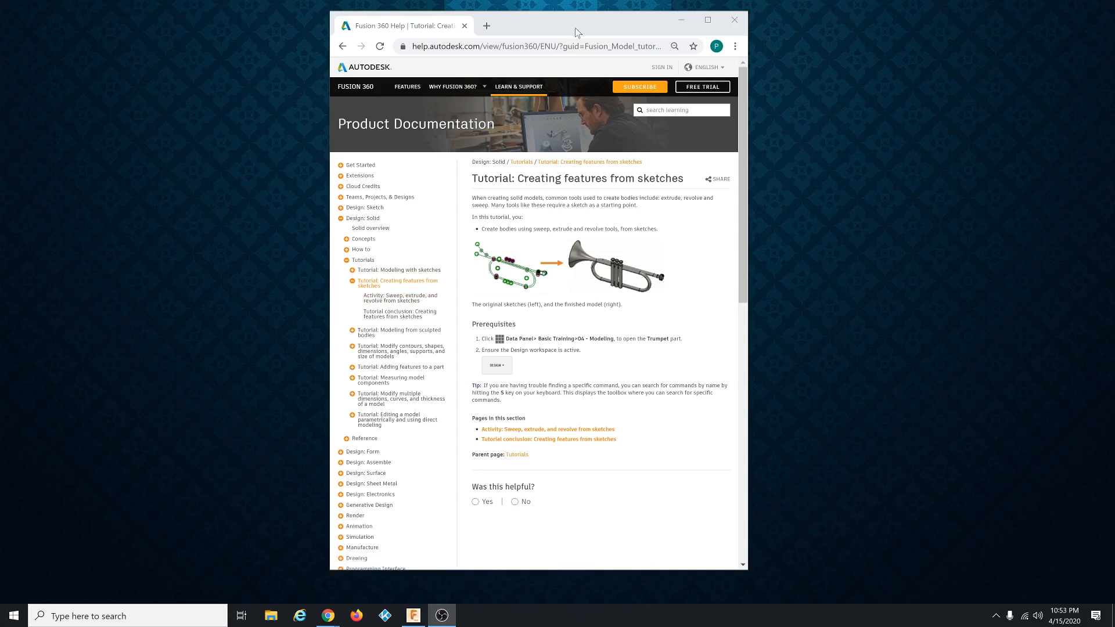
Switch to Fusion 360 and open the Trumpet design from the Basic Training samples' 04 - Modeling folder.
left_click_drag(575, 28, 1114, 93)
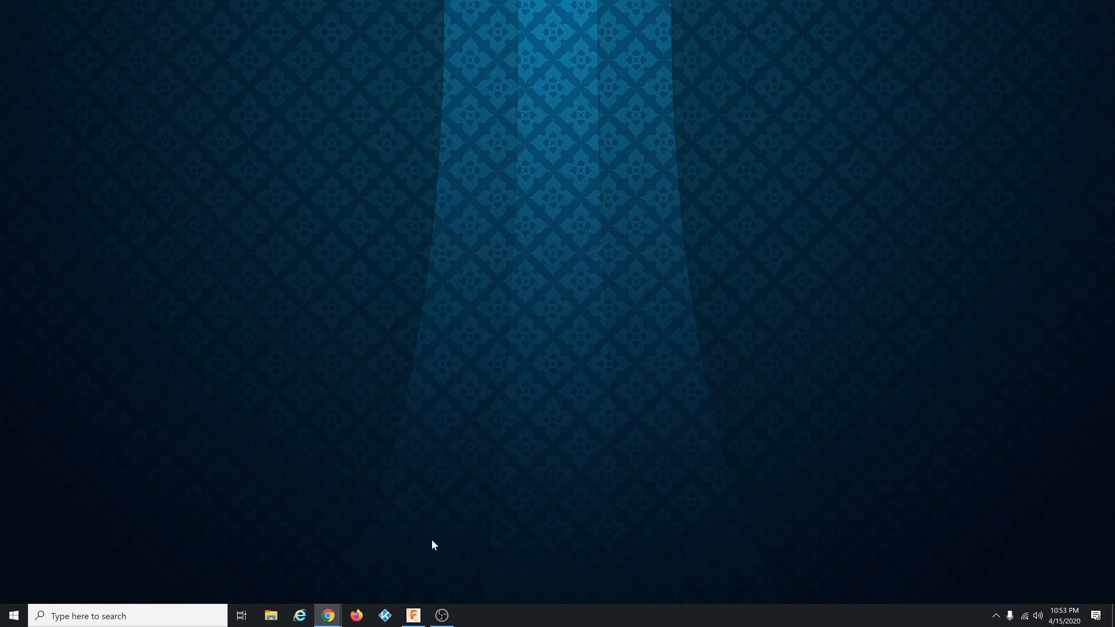
left_click(414, 615)
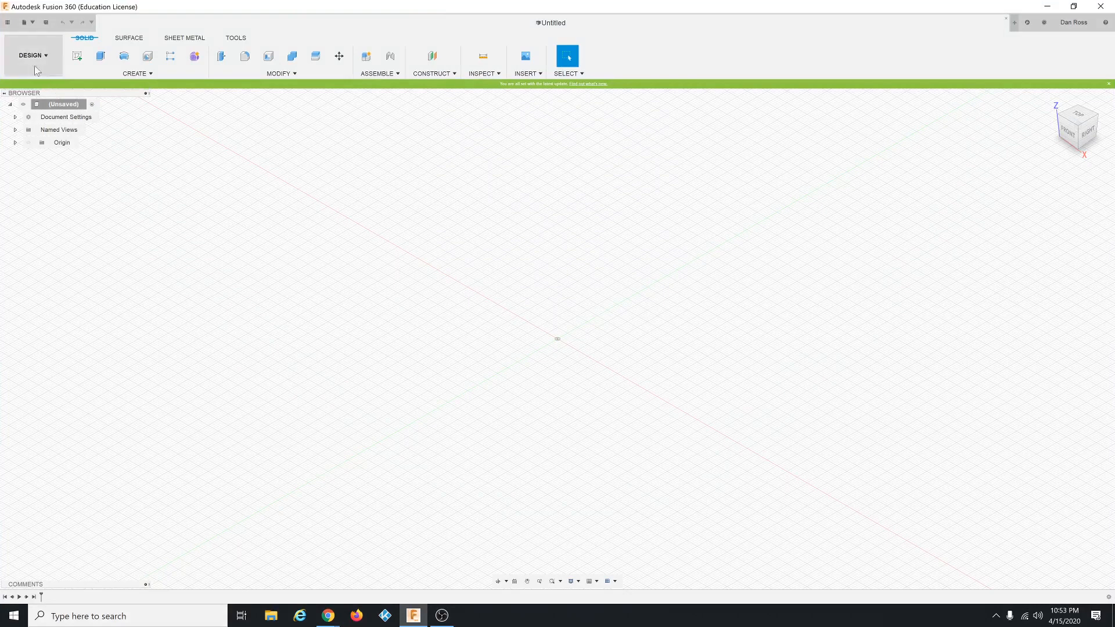
left_click(8, 23)
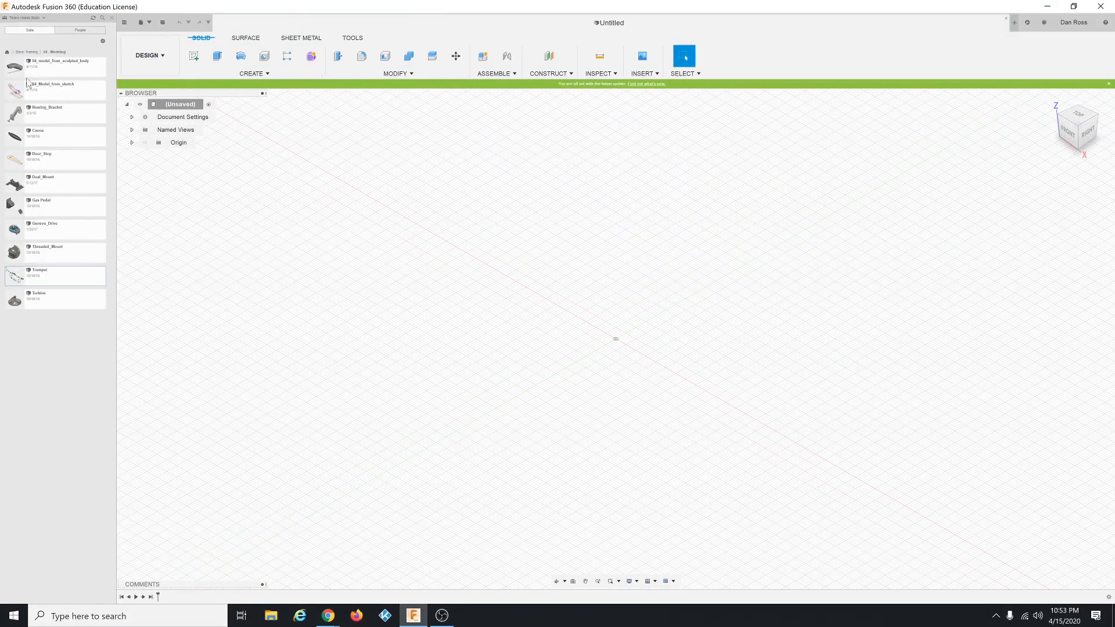
left_click(7, 53)
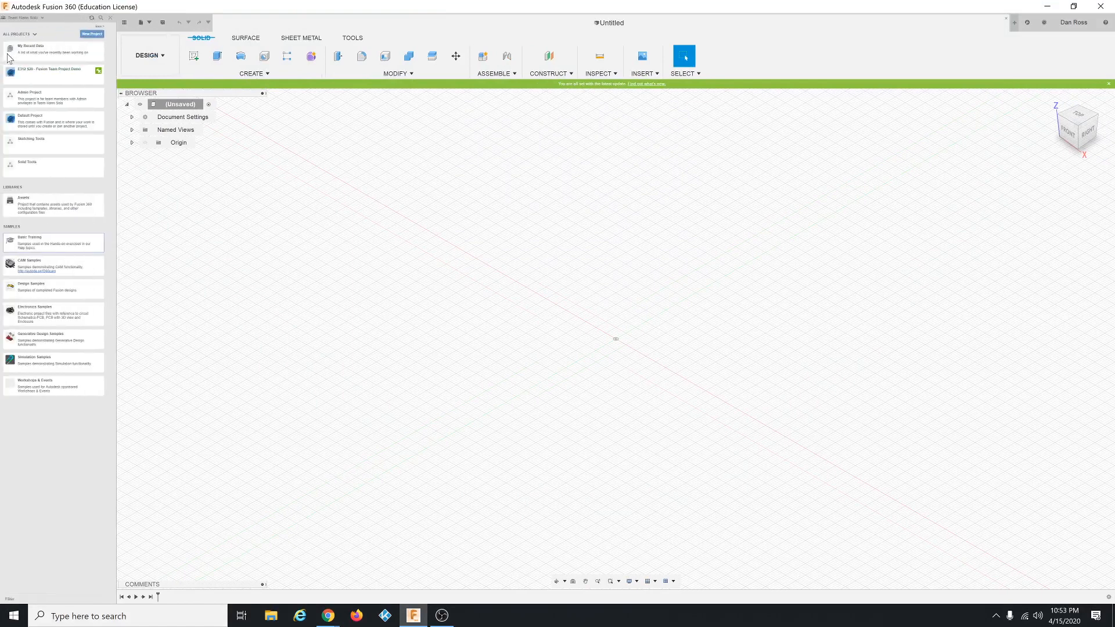
left_click(42, 244)
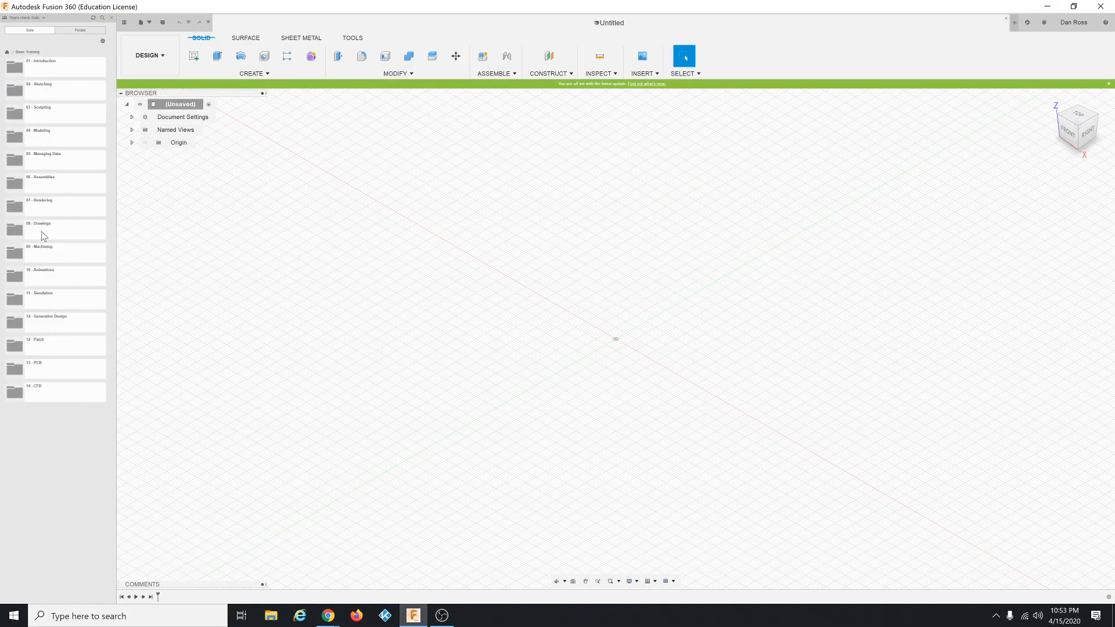
left_click(58, 139)
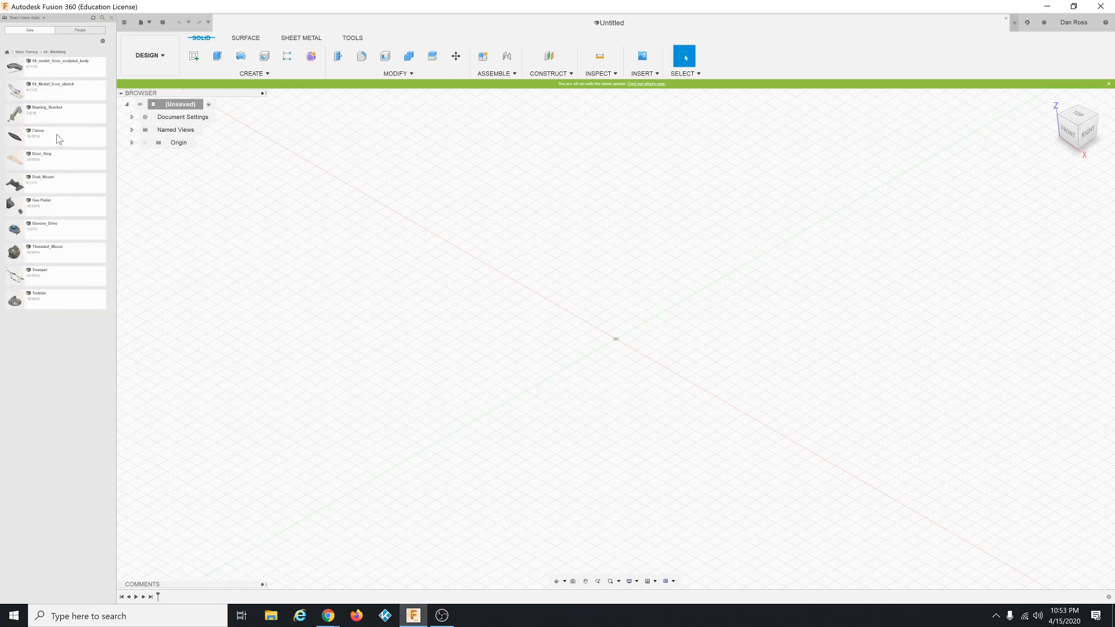
double_click(61, 277)
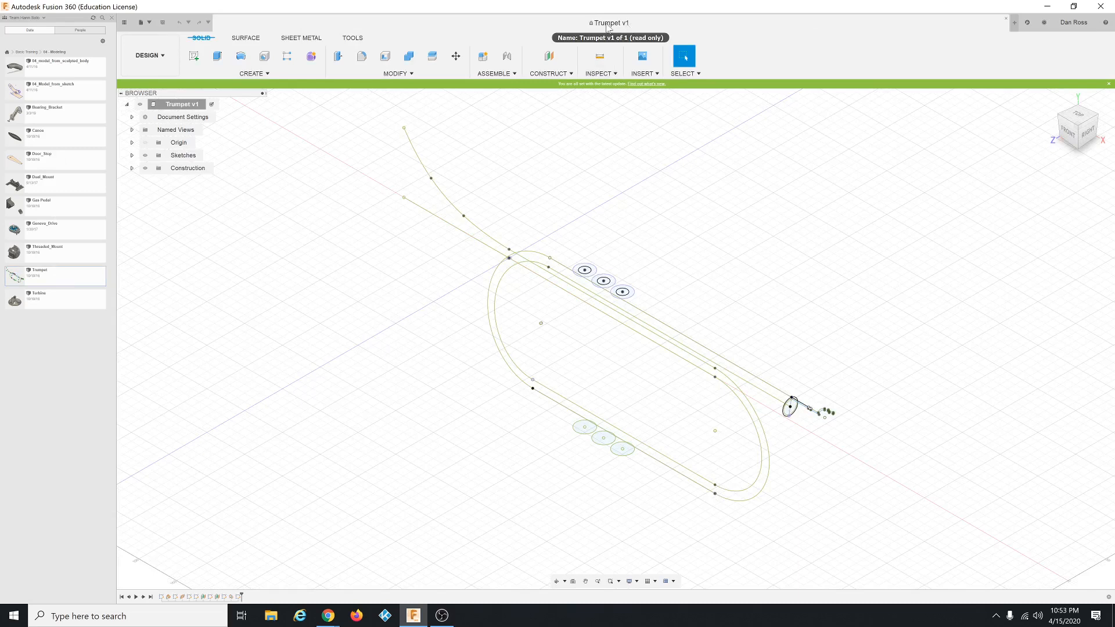
left_click(112, 18)
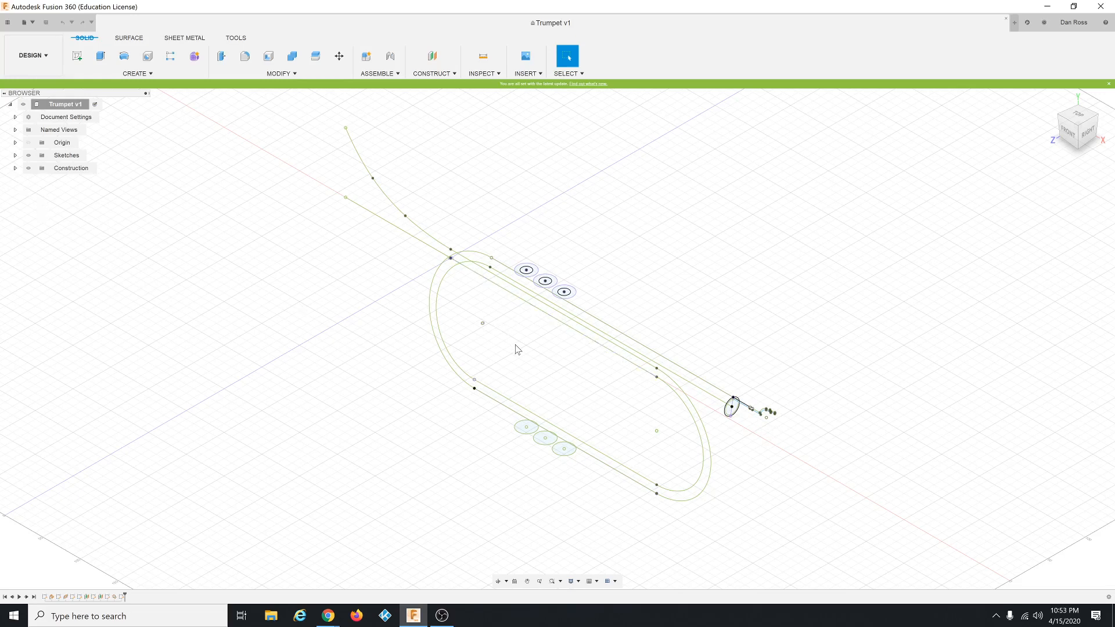
Show the construction planes Plane3 through Plane7 to examine how they sit relative to the trumpet sketches.
mouse_move(525, 366)
middle_mouse_down("shift")
mouse_move(632, 406)
mouse_move(518, 371)
mouse_move(585, 408)
mouse_move(487, 345)
mouse_move(451, 383)
mouse_move(598, 347)
mouse_move(515, 359)
mouse_move(526, 355)
middle_mouse_up("shift")
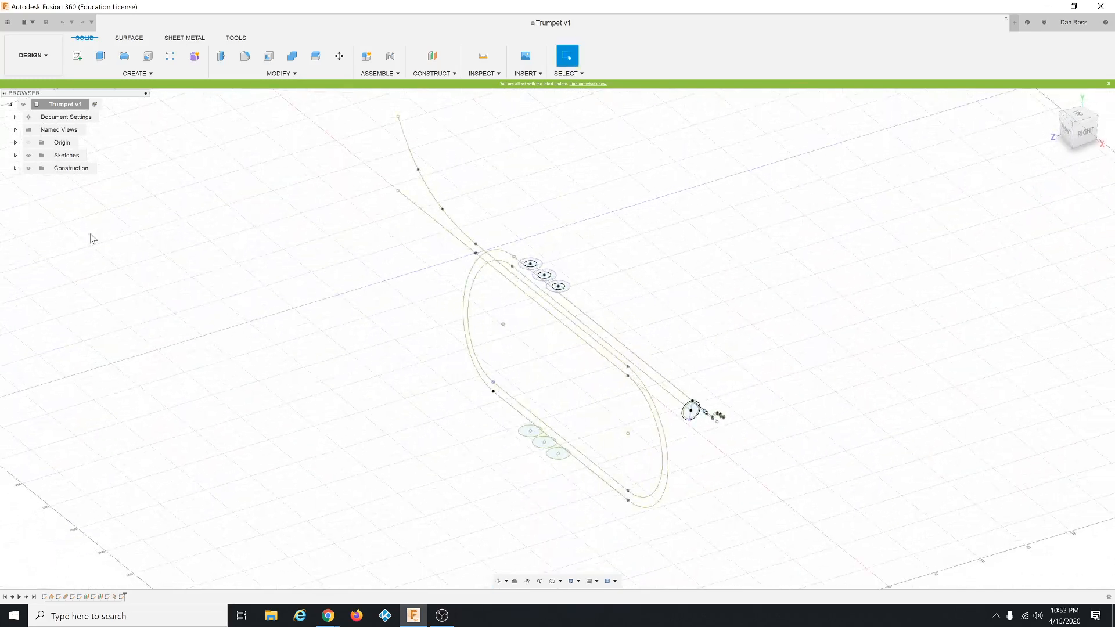
left_click(16, 169)
left_click(28, 181)
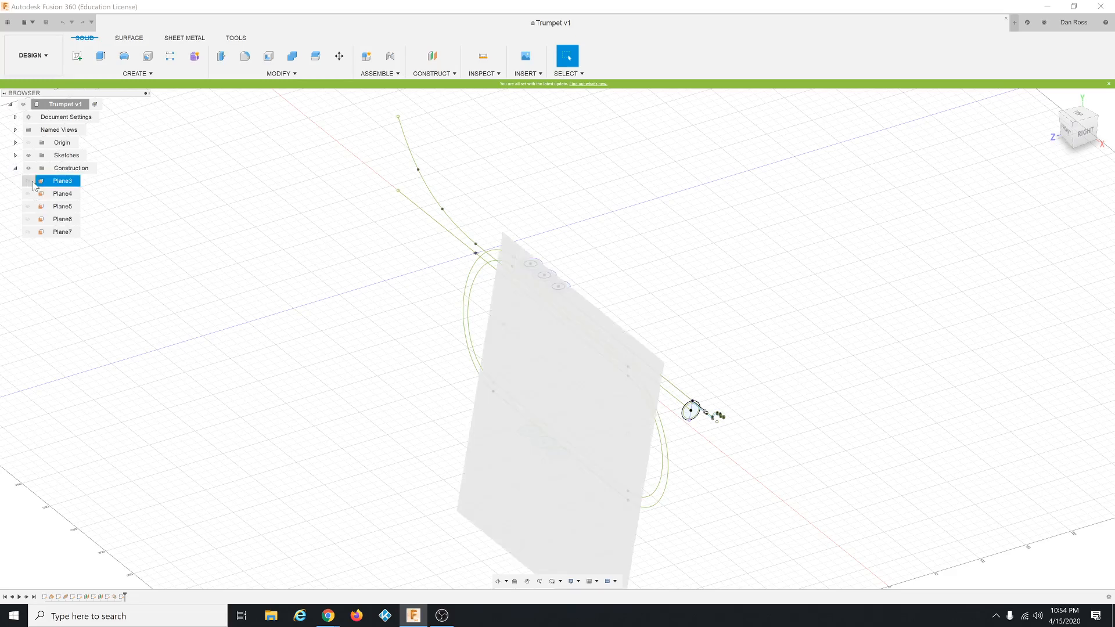
left_click(27, 193)
left_click(28, 206)
left_click(28, 219)
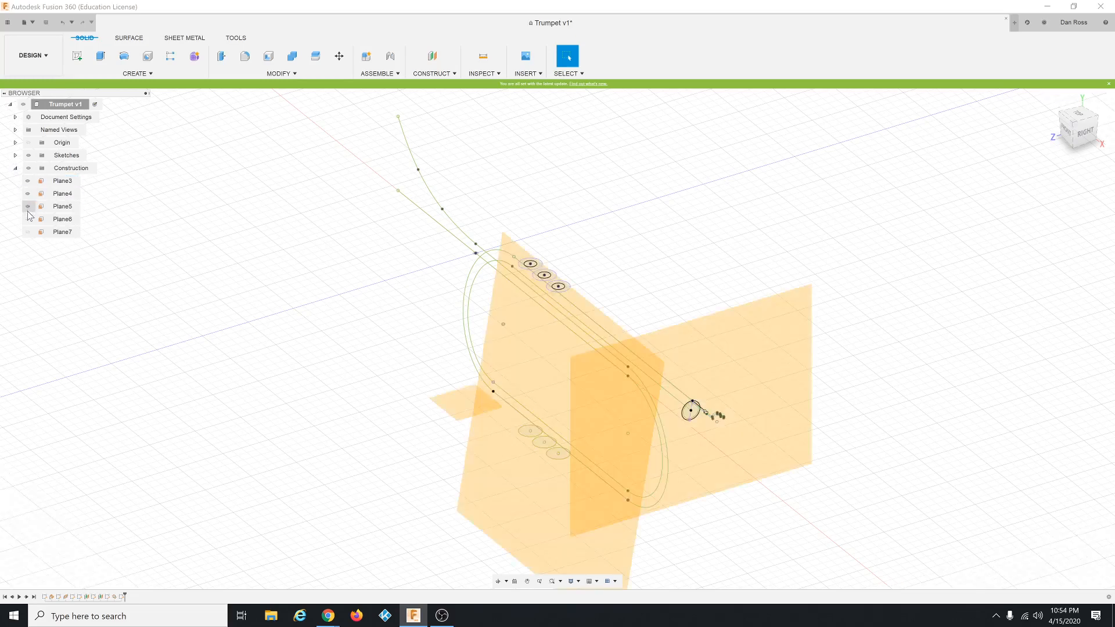
left_click(28, 232)
mouse_move(327, 354)
middle_mouse_down("shift")
mouse_move(306, 347)
mouse_move(312, 332)
mouse_move(319, 349)
mouse_move(298, 356)
mouse_move(329, 349)
mouse_move(326, 360)
middle_mouse_up("shift")
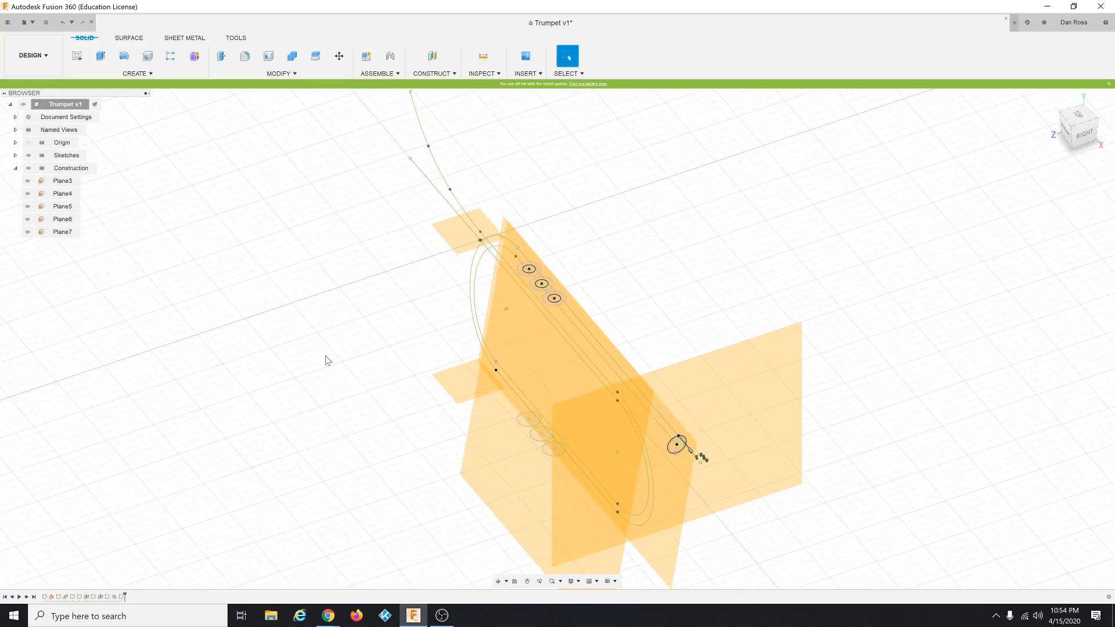
Hide the construction planes Plane3 through Plane7 again.
left_click(27, 180)
left_click(27, 193)
left_click(27, 206)
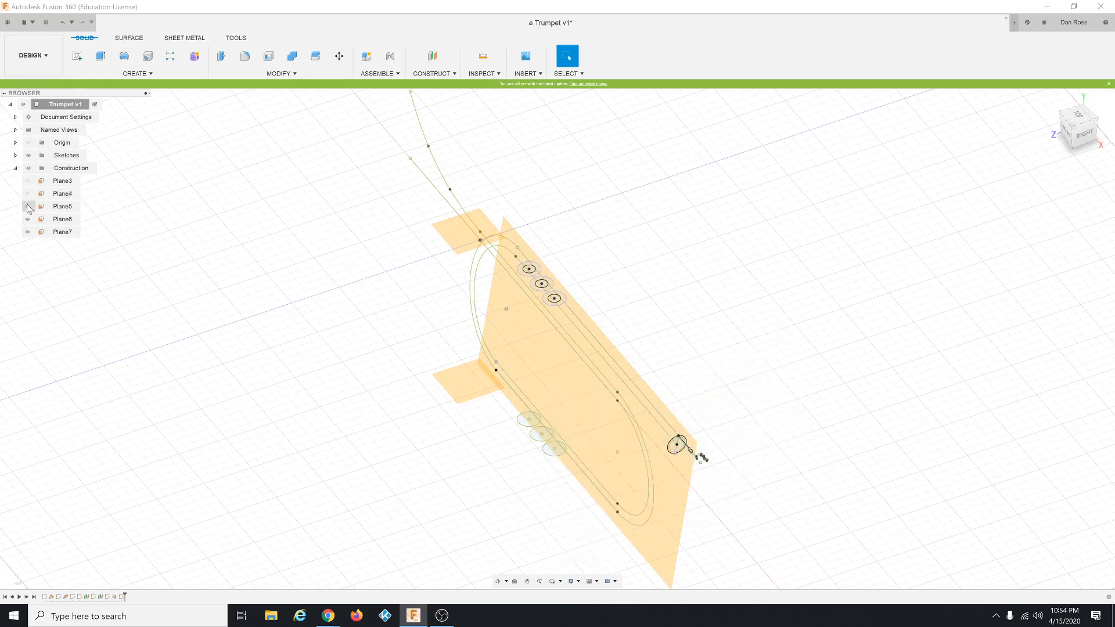
left_click(27, 219)
left_click(27, 231)
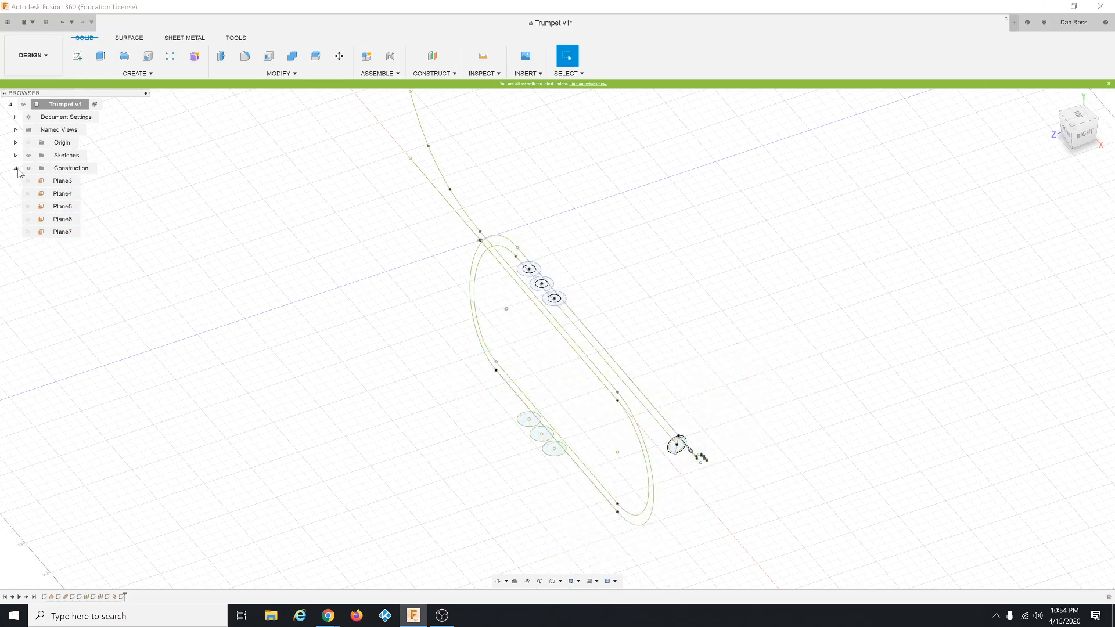
left_click(15, 167)
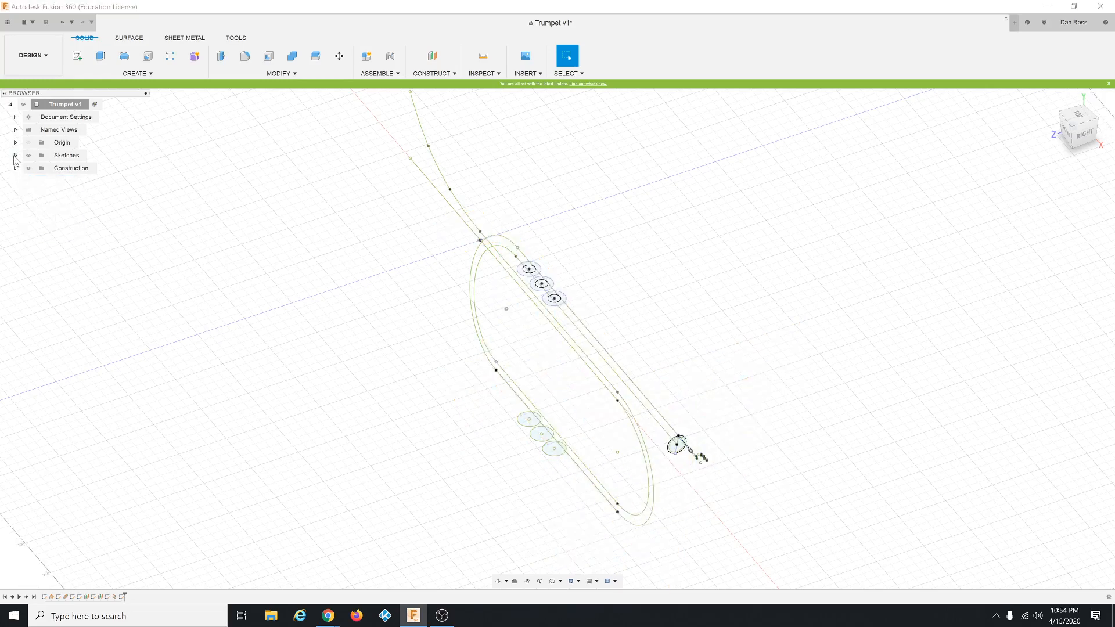
Highlight Sketch6 through Sketch12 one after another to examine which trumpet curves each sketch contains.
left_click(15, 155)
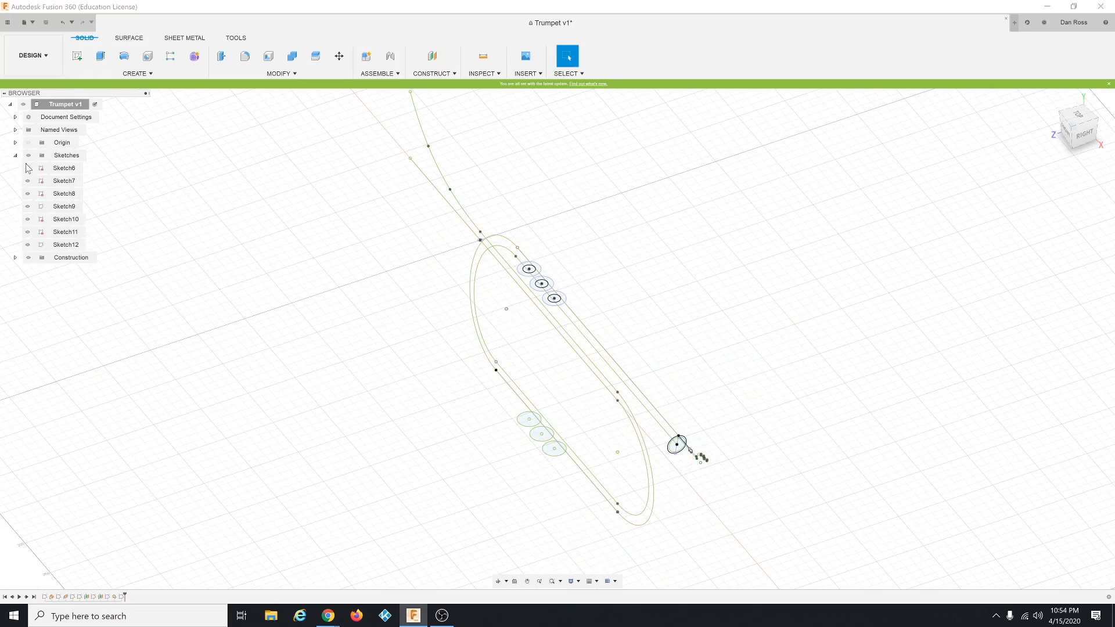
left_click(63, 168)
left_click(64, 181)
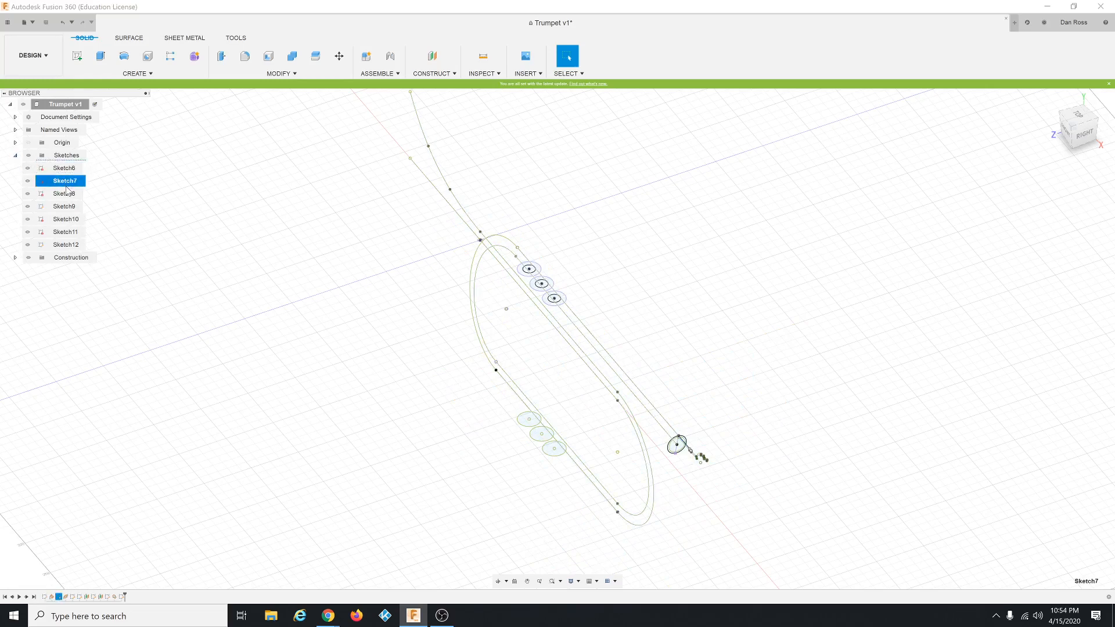
left_click(66, 194)
left_click(68, 207)
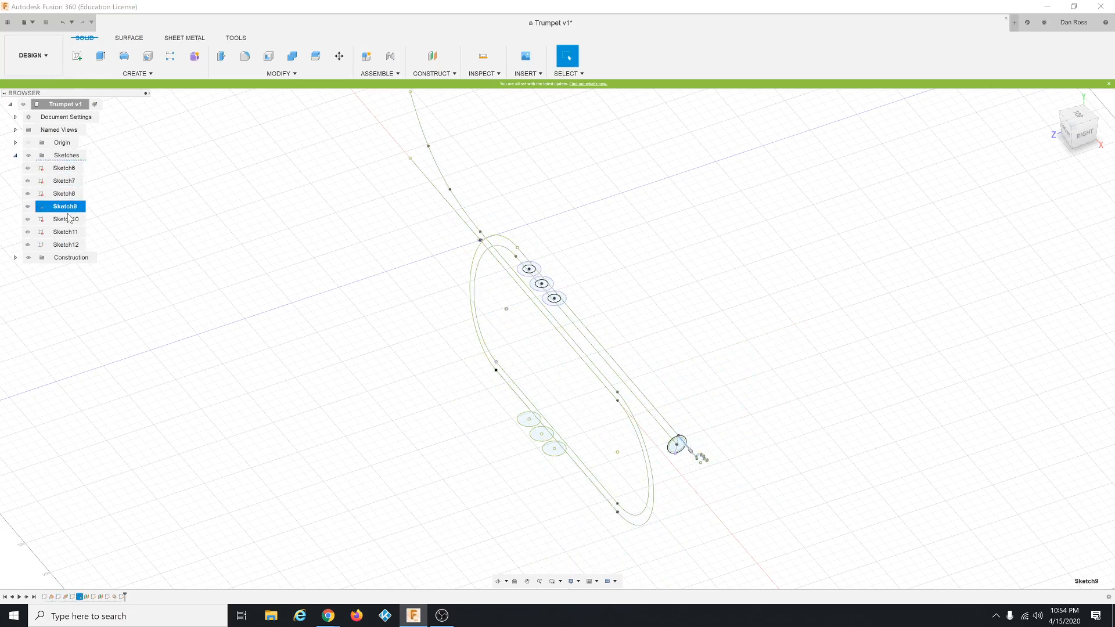
left_click(69, 219)
left_click(70, 232)
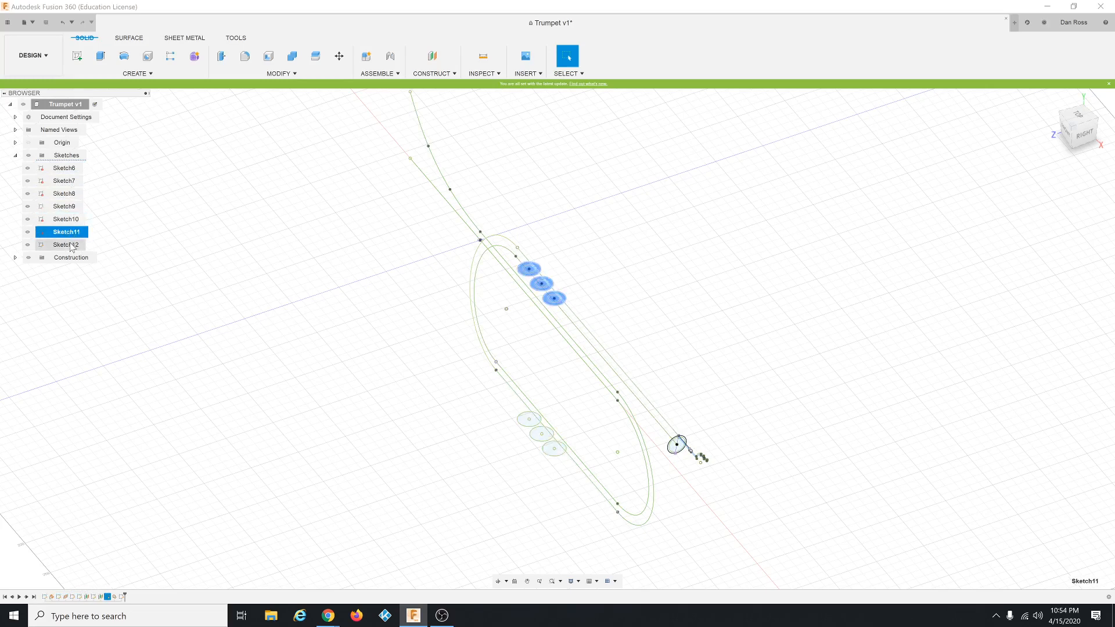
left_click(70, 245)
left_click(66, 232)
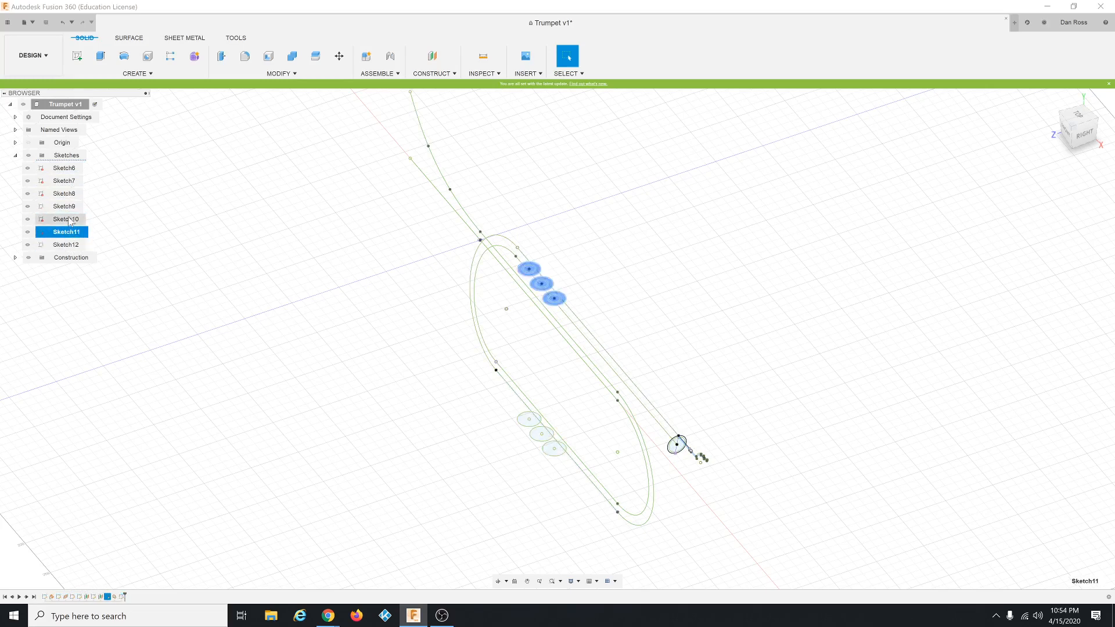
left_click(16, 257)
left_click(16, 258)
left_click(15, 155)
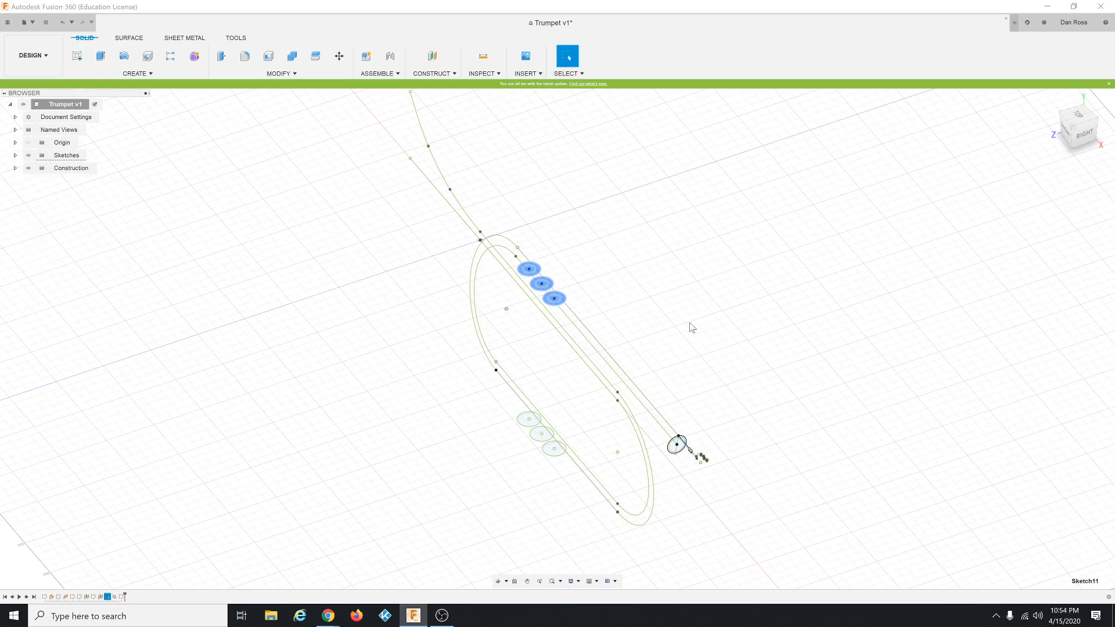
Start a Path + Guide Rail sweep using the ring between the two concentric circles at the mouthpiece end as profile.
middle_click_drag(688, 348, 697, 347, "shift")
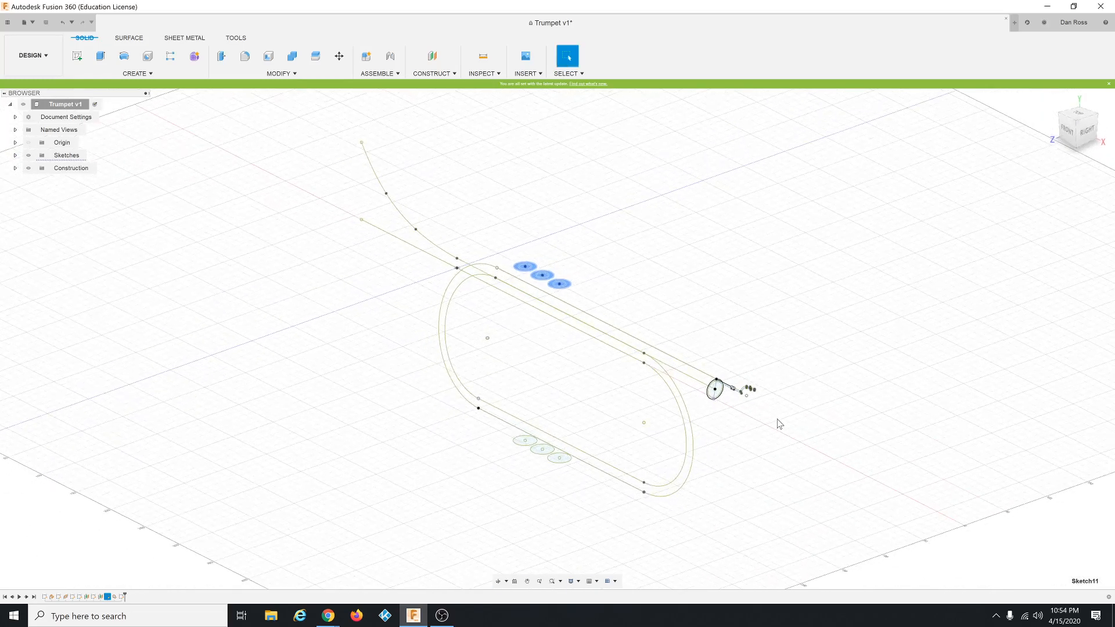
scroll(764, 417, "up", 5)
scroll(761, 412, "up", 2)
scroll(638, 369, "up", 3)
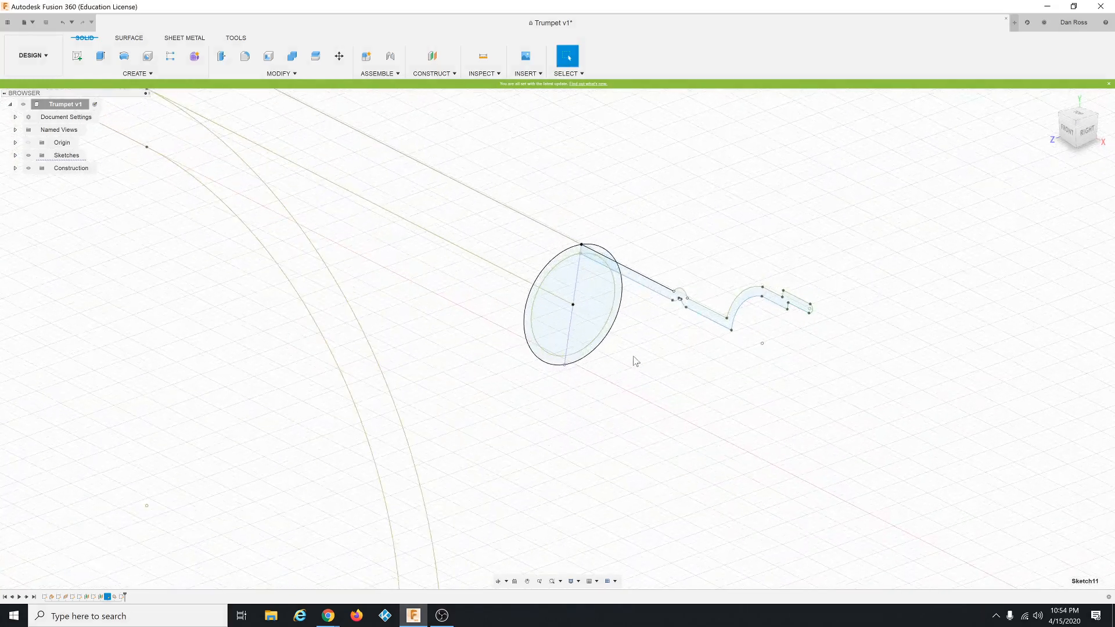
left_click(543, 358)
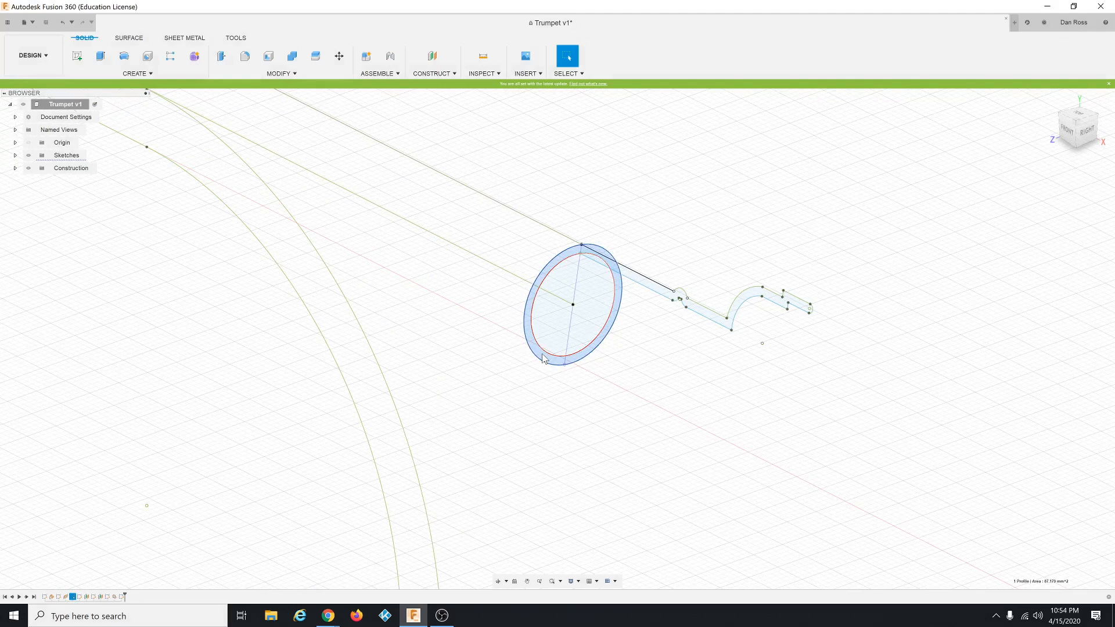
right_click(632, 422)
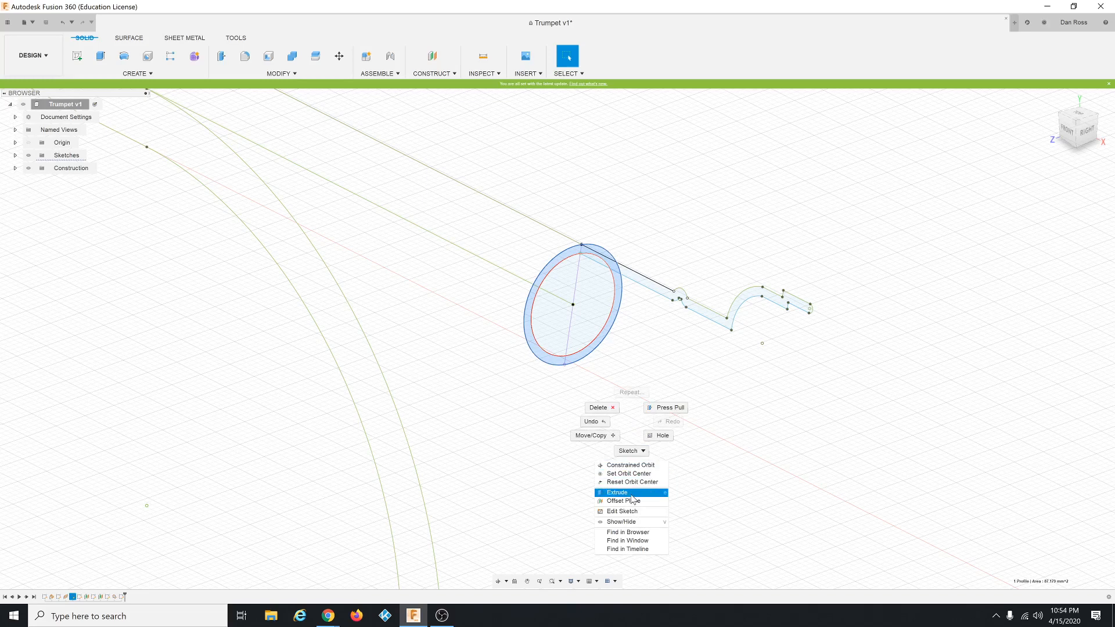
left_click(152, 74)
left_click(152, 73)
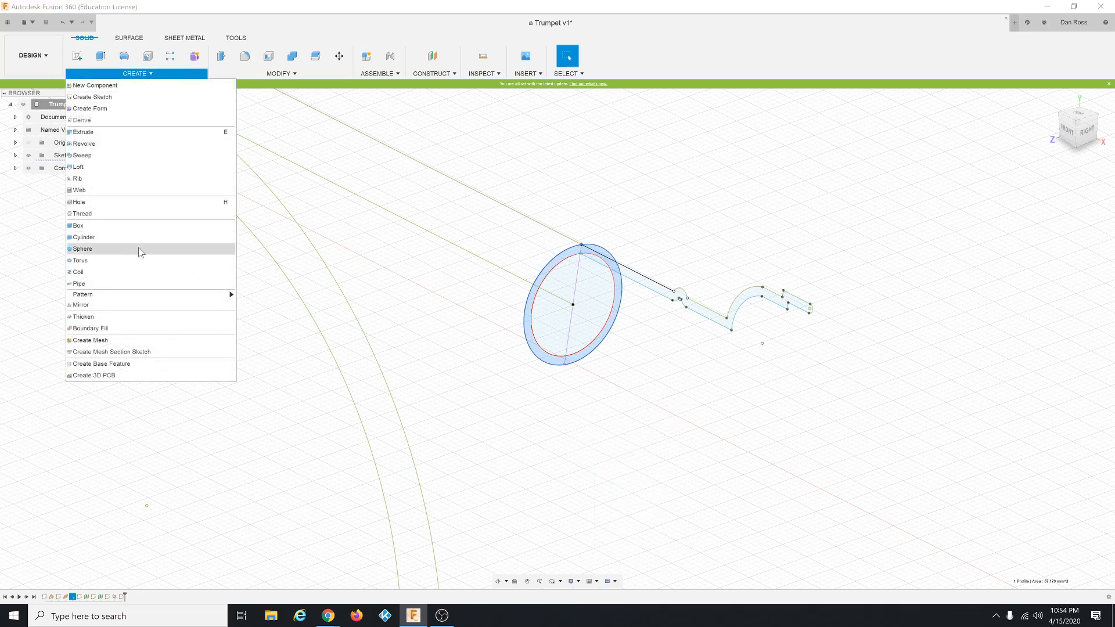
left_click(142, 160)
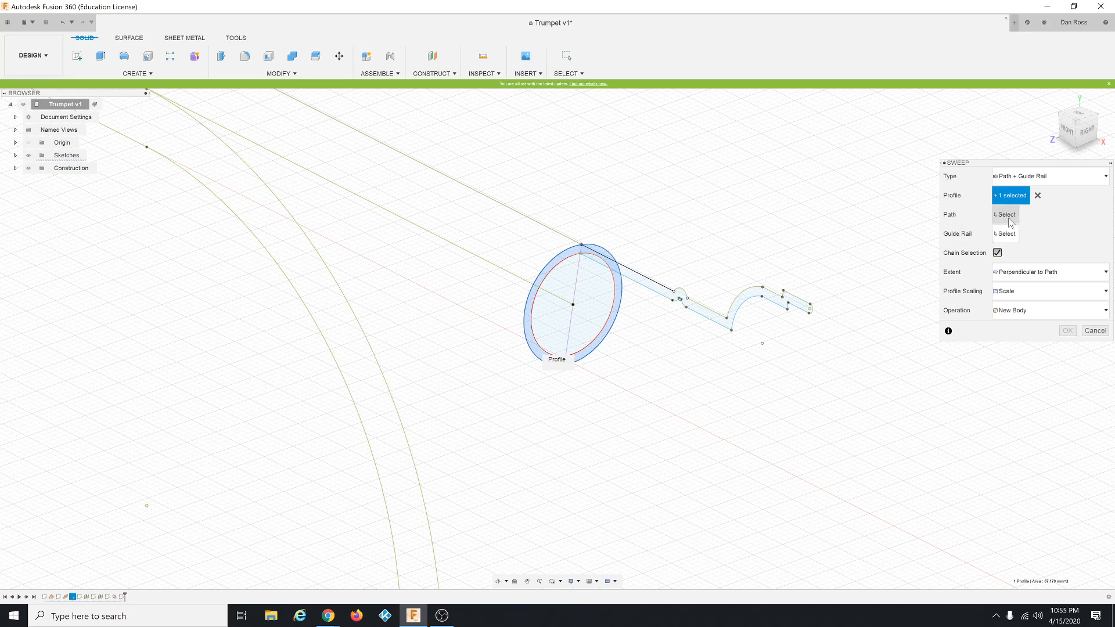
Set the chained tube centerline, running from the ring's center around the loop to the bell end, as the sweep path.
left_click(1010, 215)
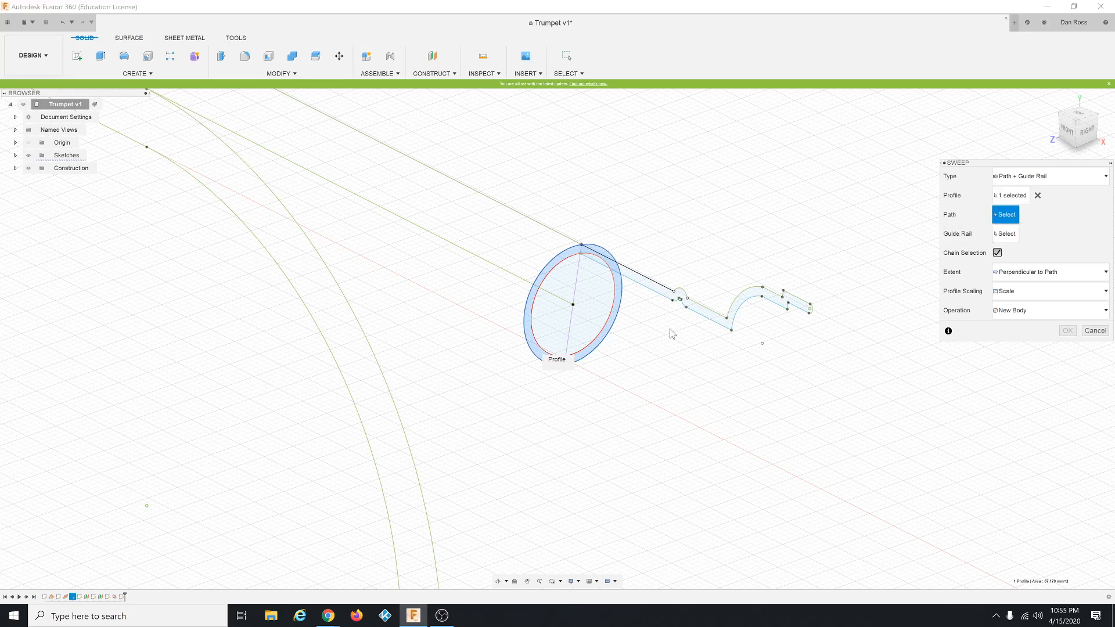
left_click(525, 284)
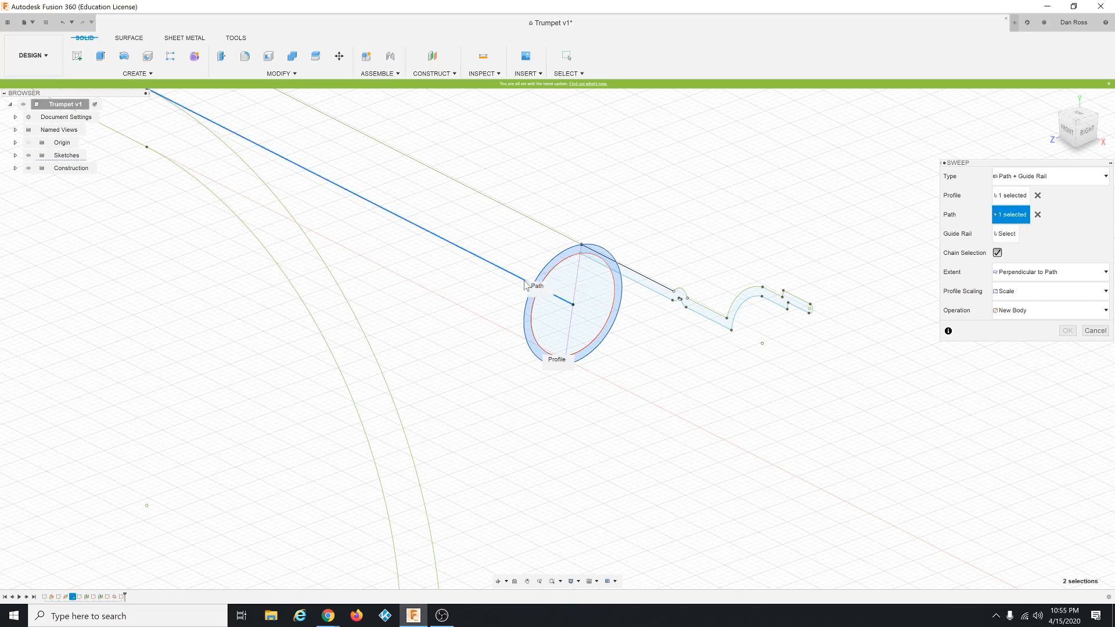
scroll(770, 443, "down", 6)
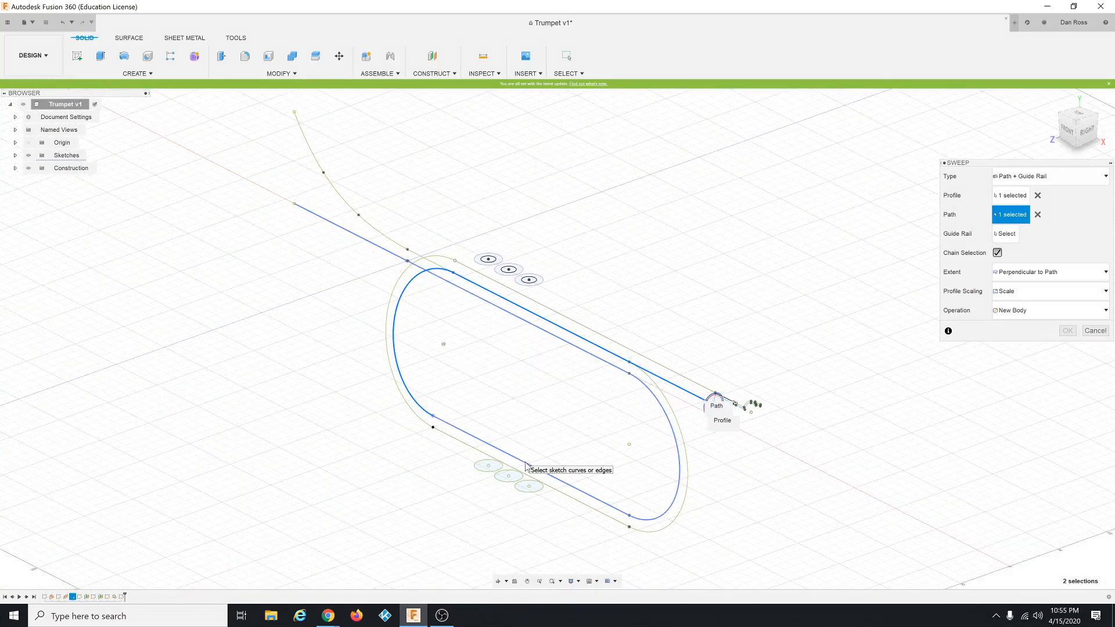
left_click(526, 465)
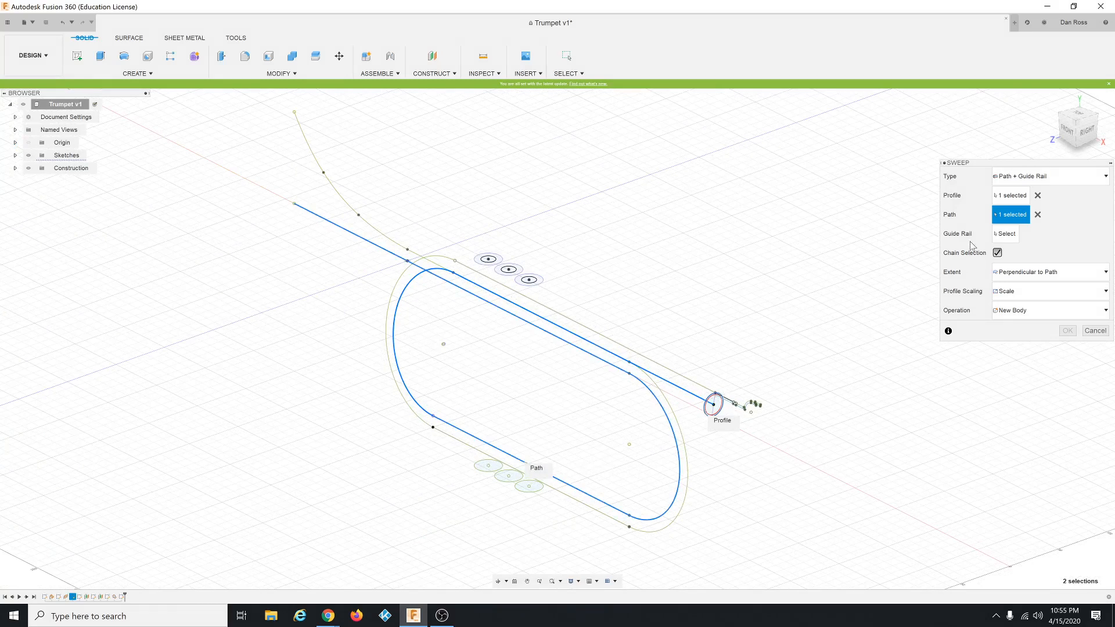
Set the outer tube curve, following the upper line and both bends out to the bell flare, as the sweep's guide rail.
left_click(1012, 238)
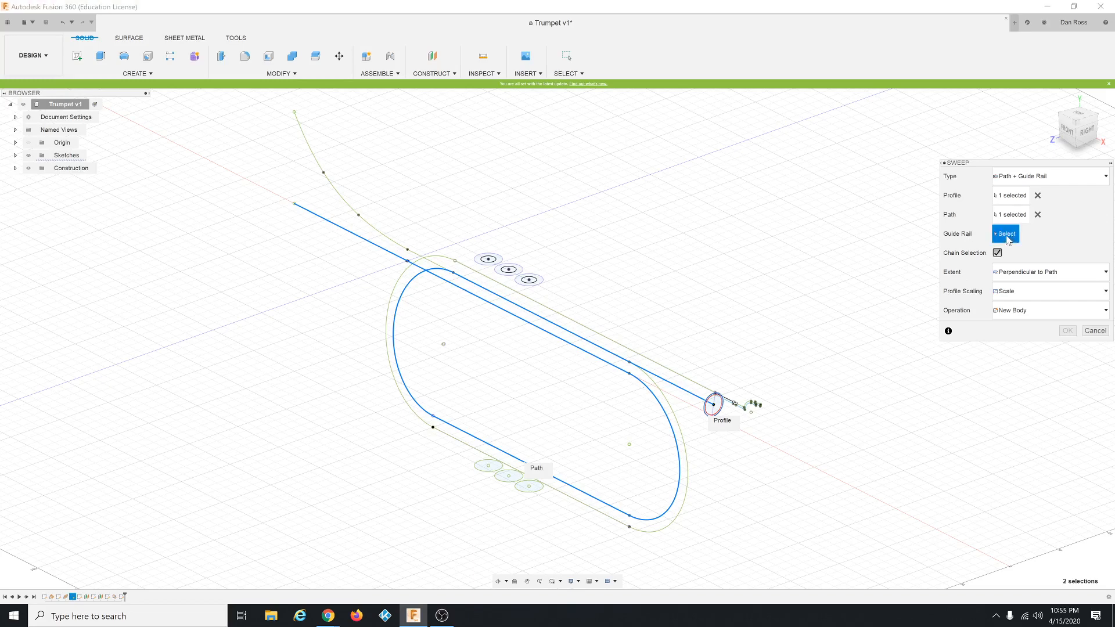
left_click(699, 386)
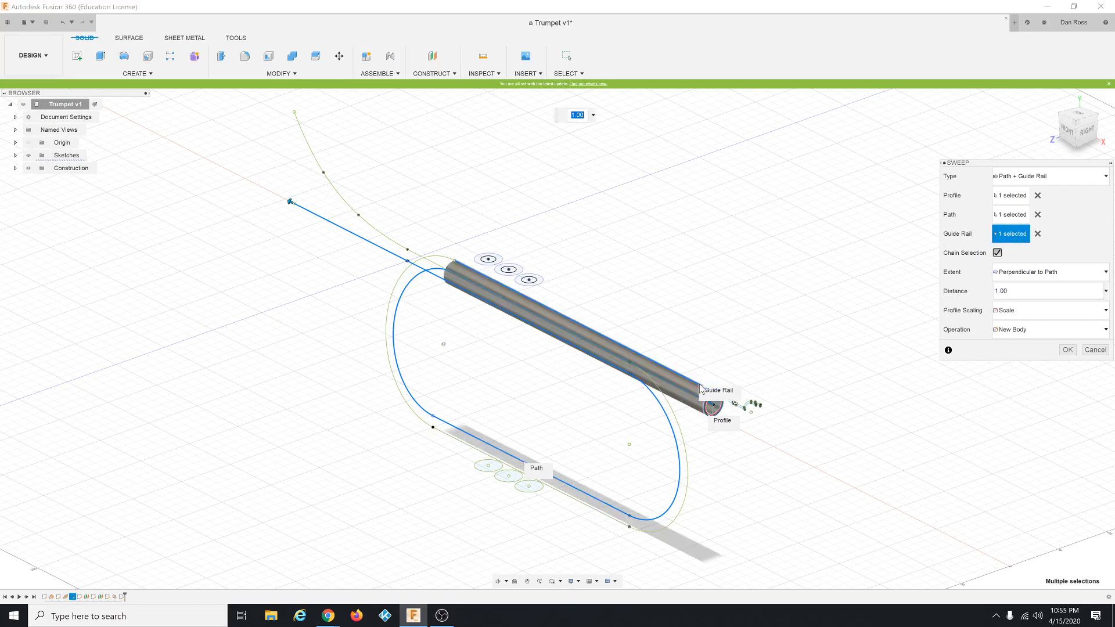
left_click(446, 264)
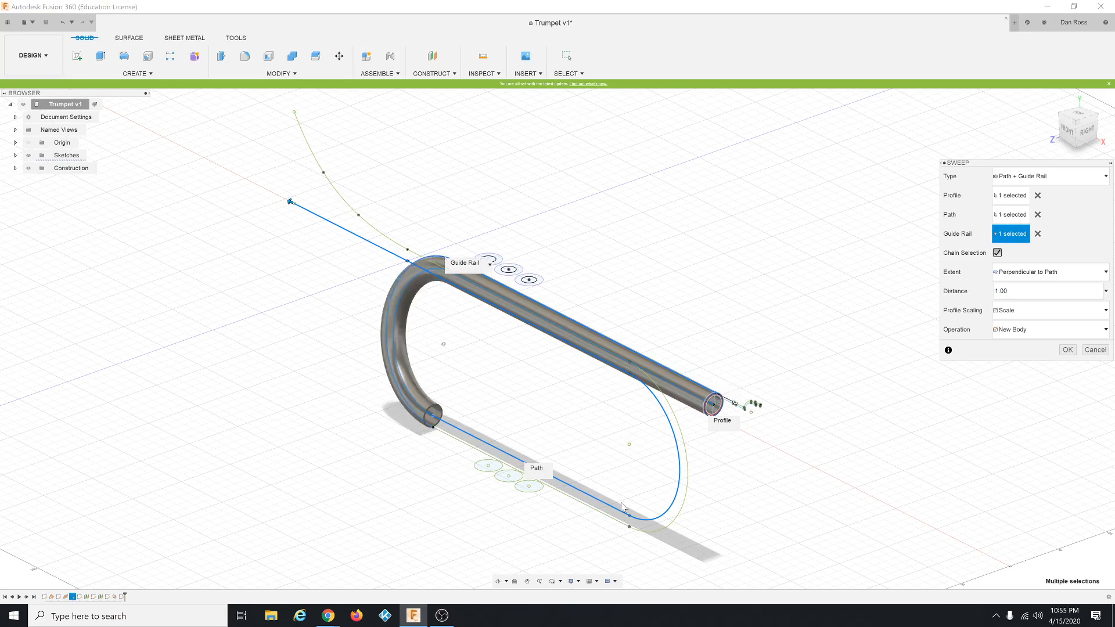
left_click(690, 512)
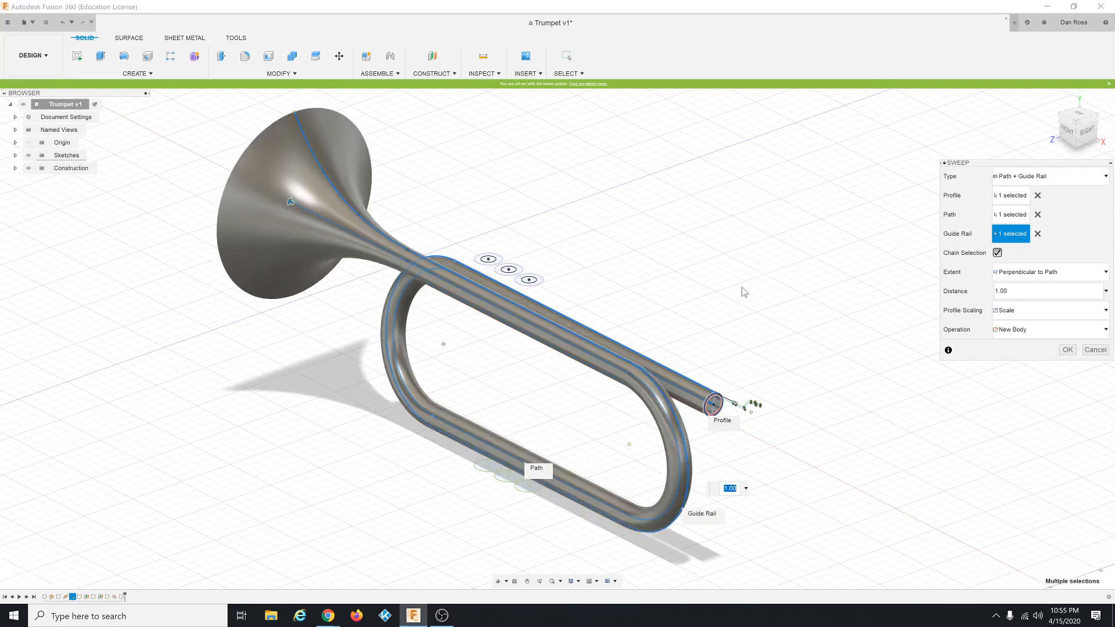
Complete the Path + Guide Rail sweep of the tube and bell as a new body with a distance of 1.
middle_click_drag(661, 319, 558, 306, "shift")
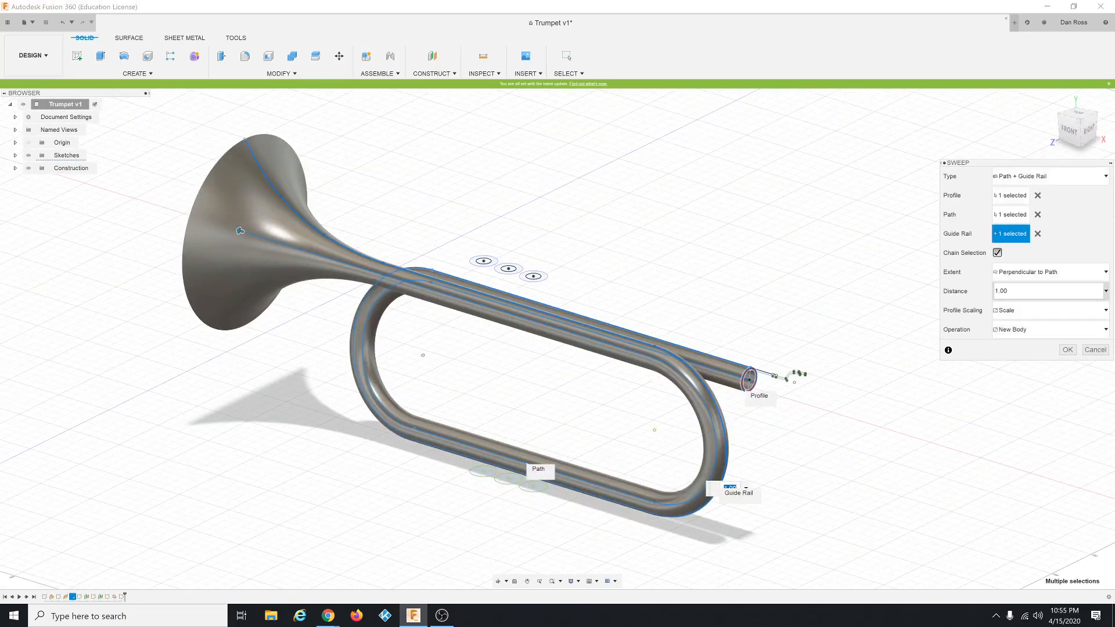
left_click_drag(1010, 291, 977, 287)
key("BackSpace")
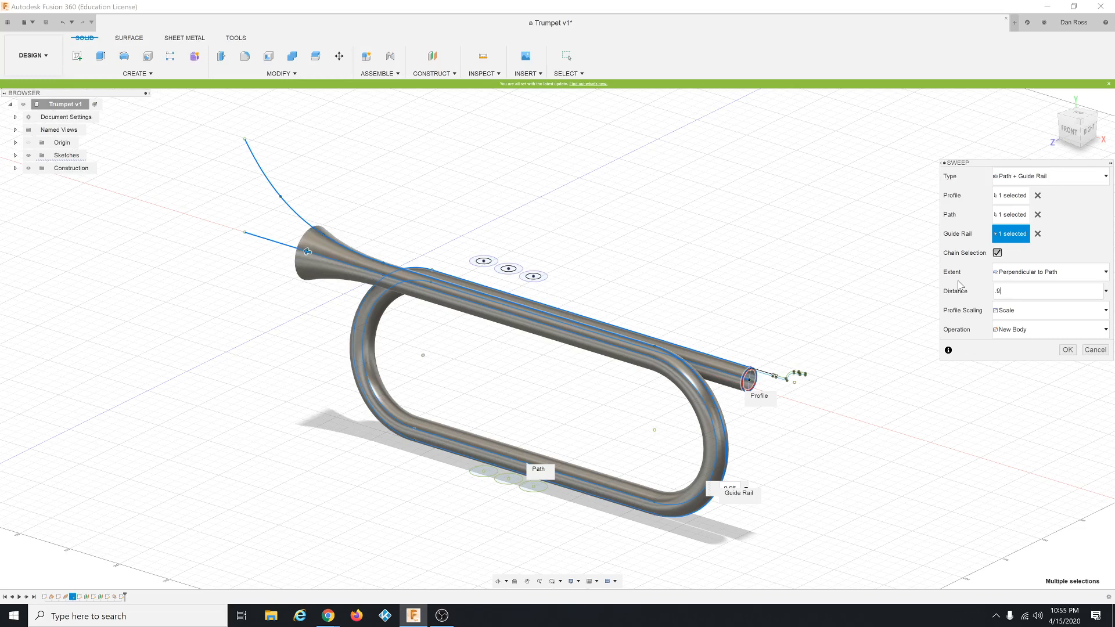
type("8")
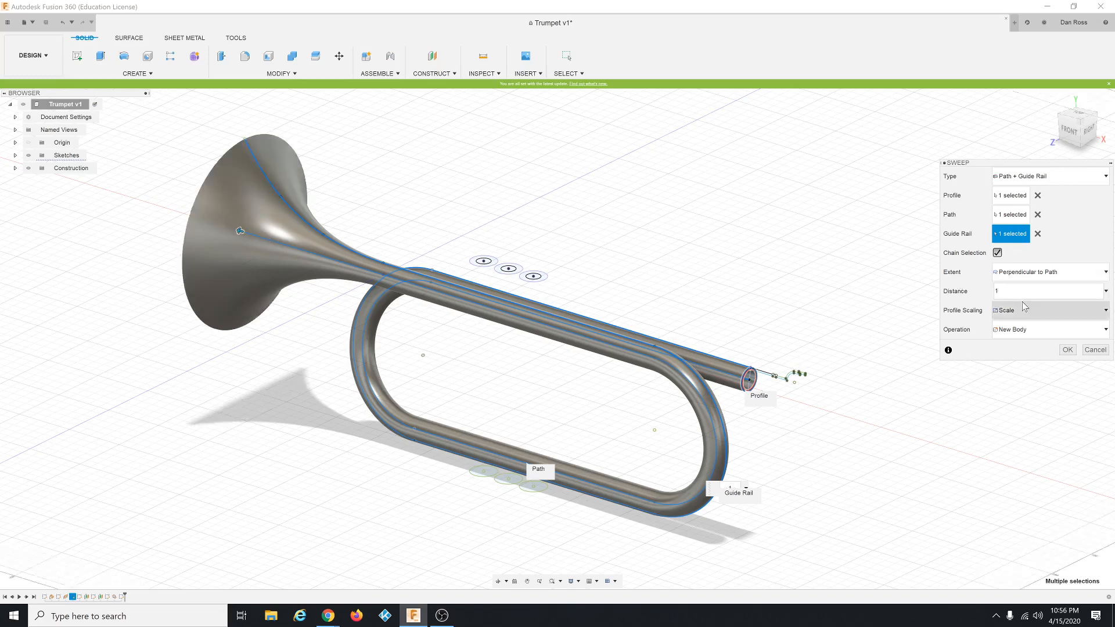
left_click(1067, 351)
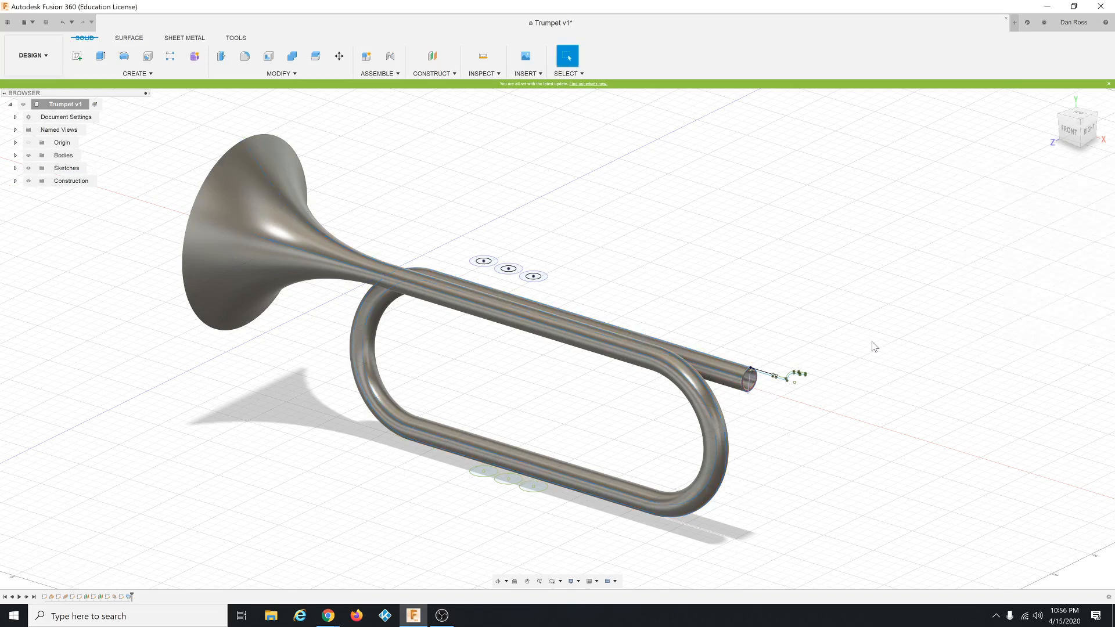
Extrude the three valve circles beneath the lower tube upward by 180 mm, past the upper tube.
scroll(800, 397, "up", 2)
scroll(783, 383, "down", 3)
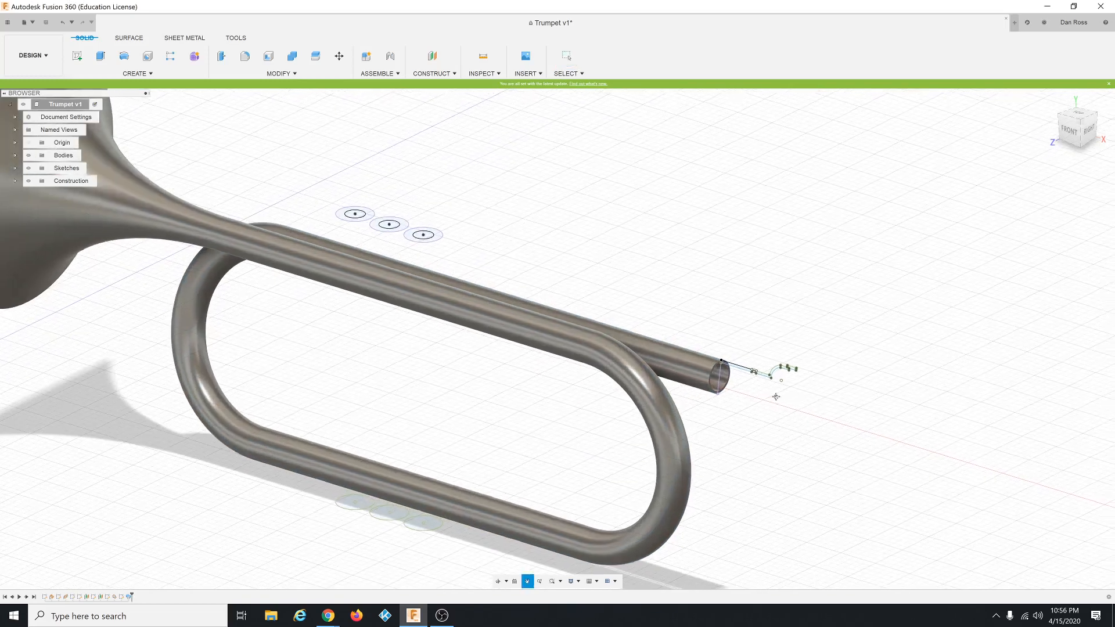
scroll(500, 423, "up", 3)
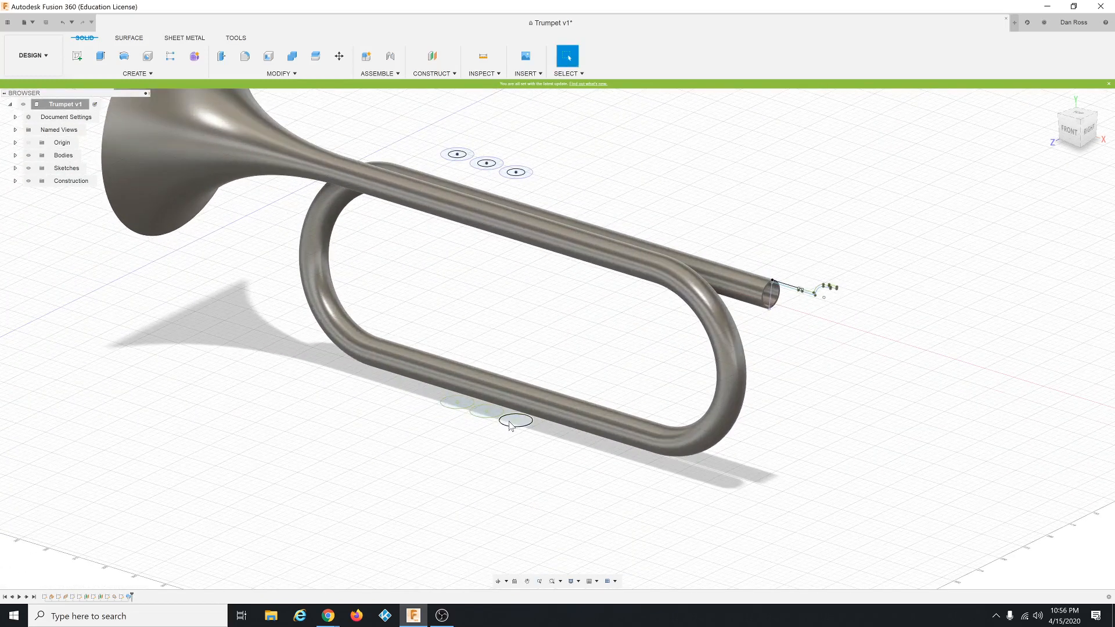
left_click(510, 423)
left_click(487, 412)
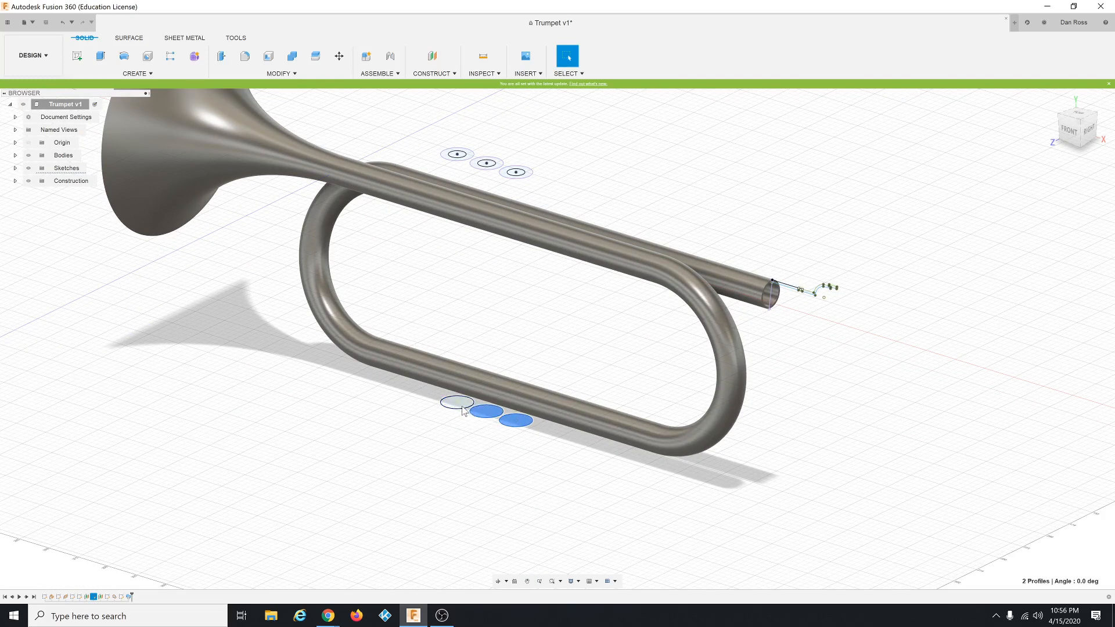
left_click(458, 403)
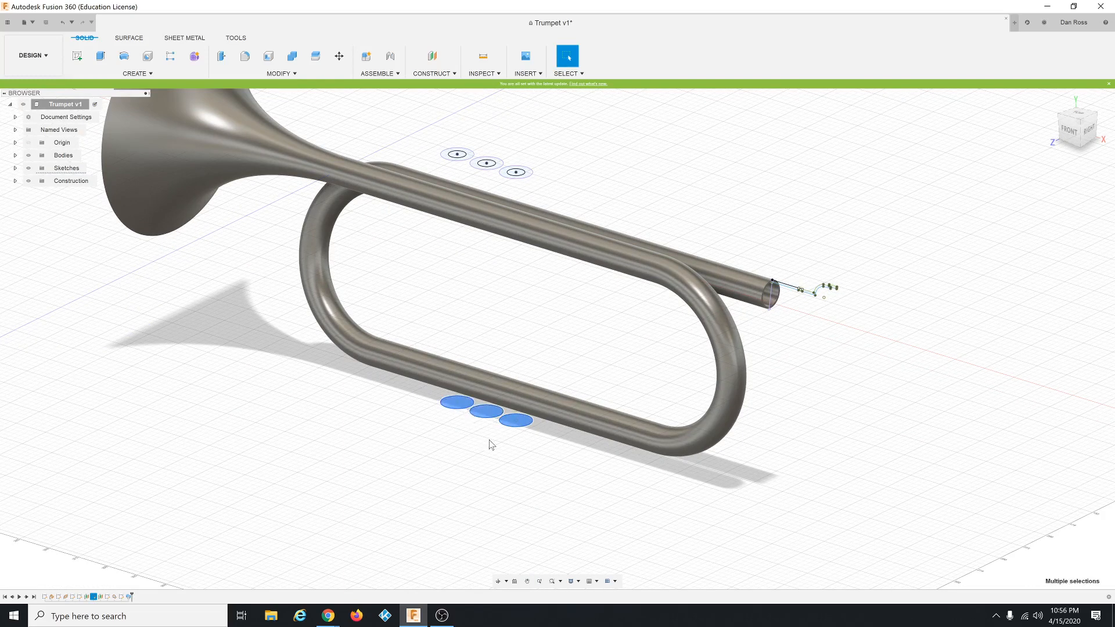
right_click(476, 470)
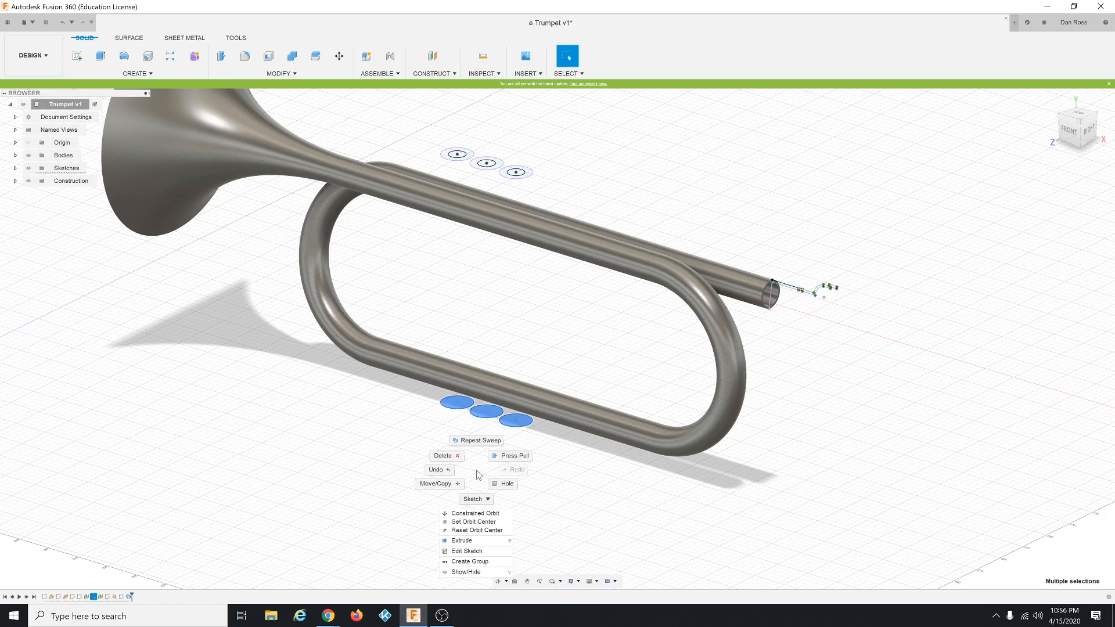
left_click(462, 541)
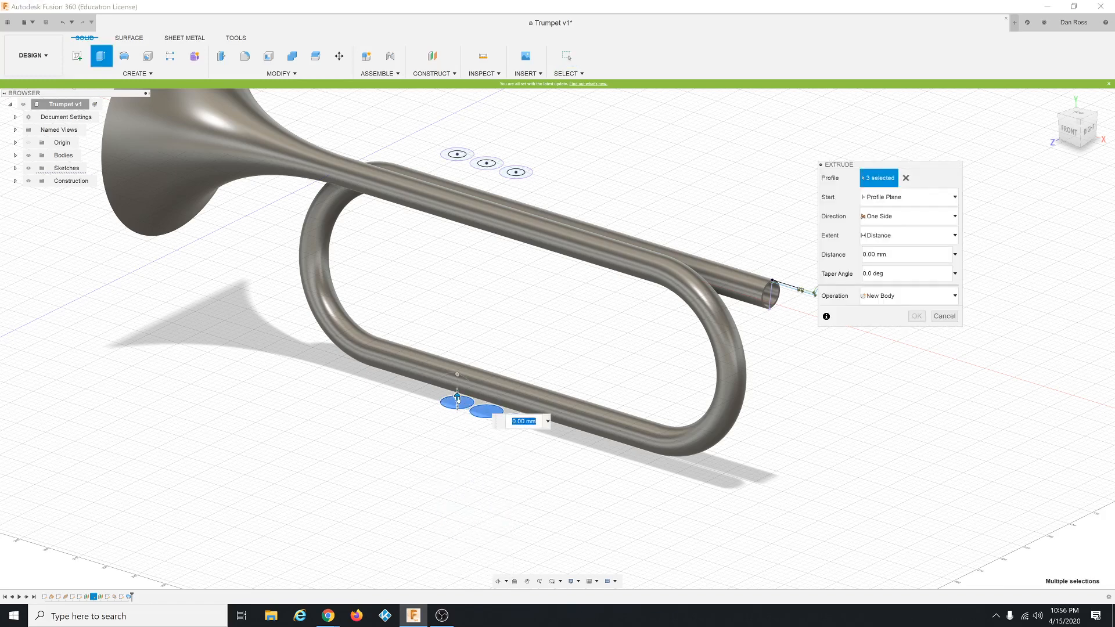
left_click_drag(457, 397, 472, 148)
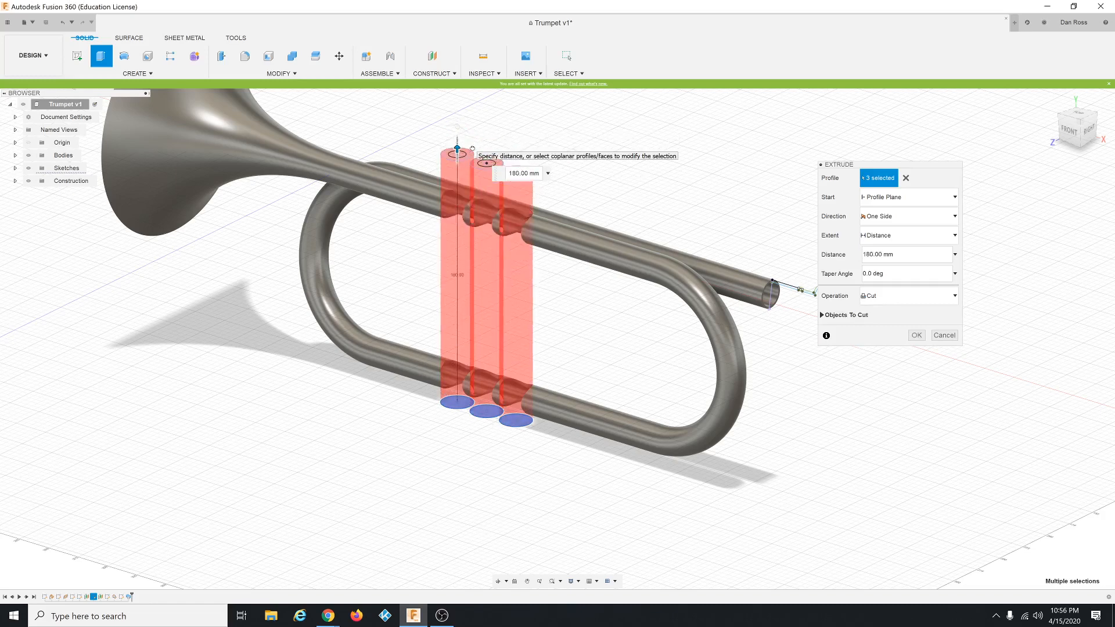
Set the valve extrusion's operation to Join and complete it so the three cylinders merge with the tube.
key("Tab")
key("Tab")
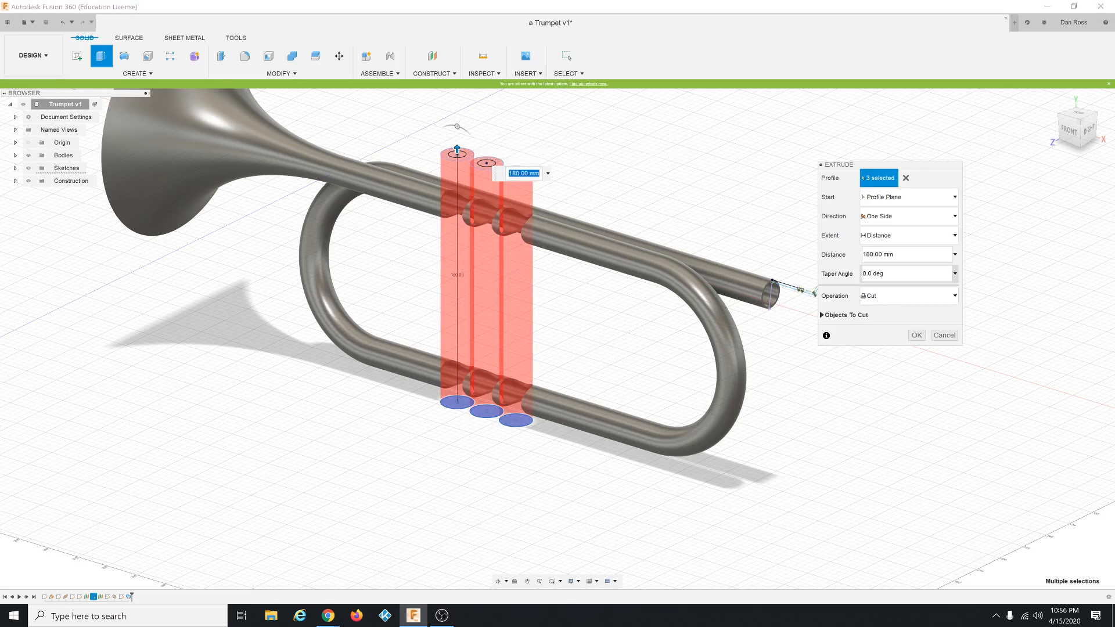
key("alt+Tab")
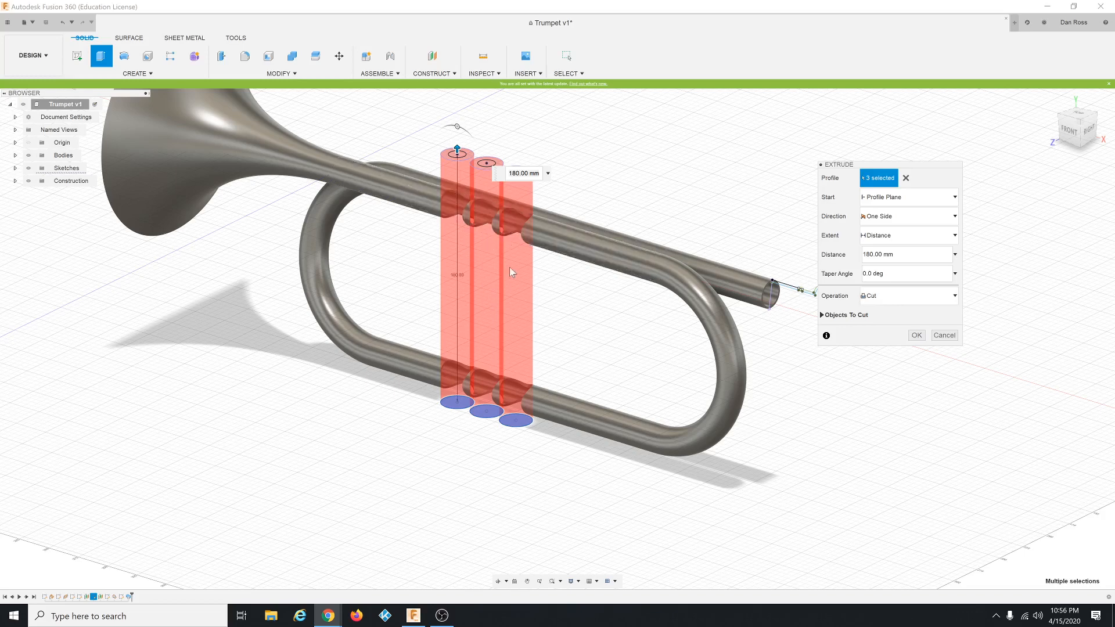
left_click(909, 295)
left_click(897, 313)
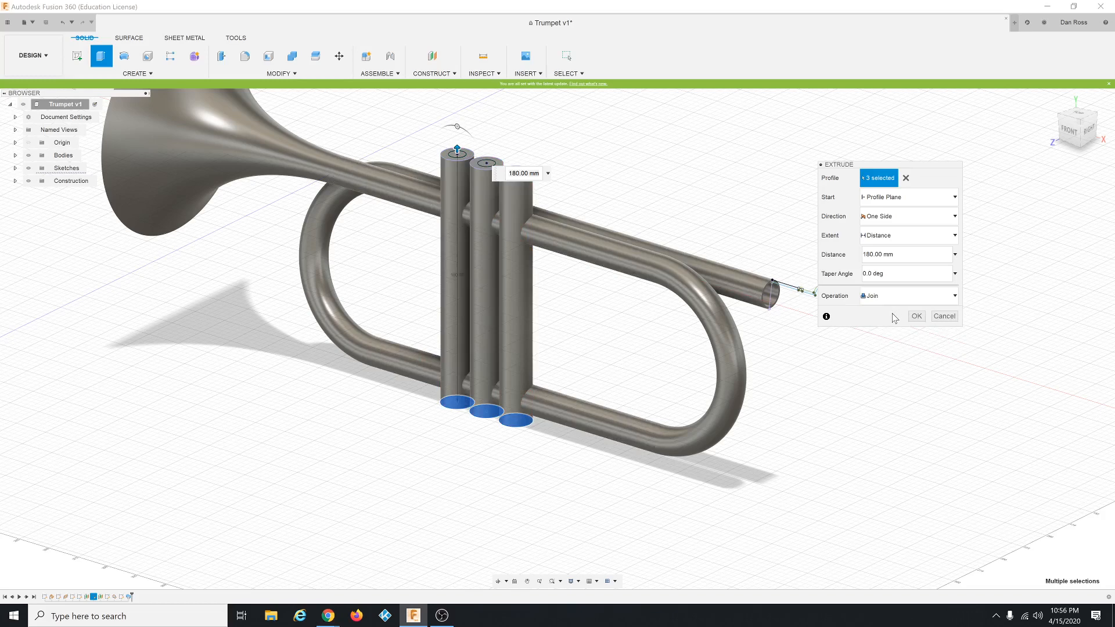
left_click(916, 316)
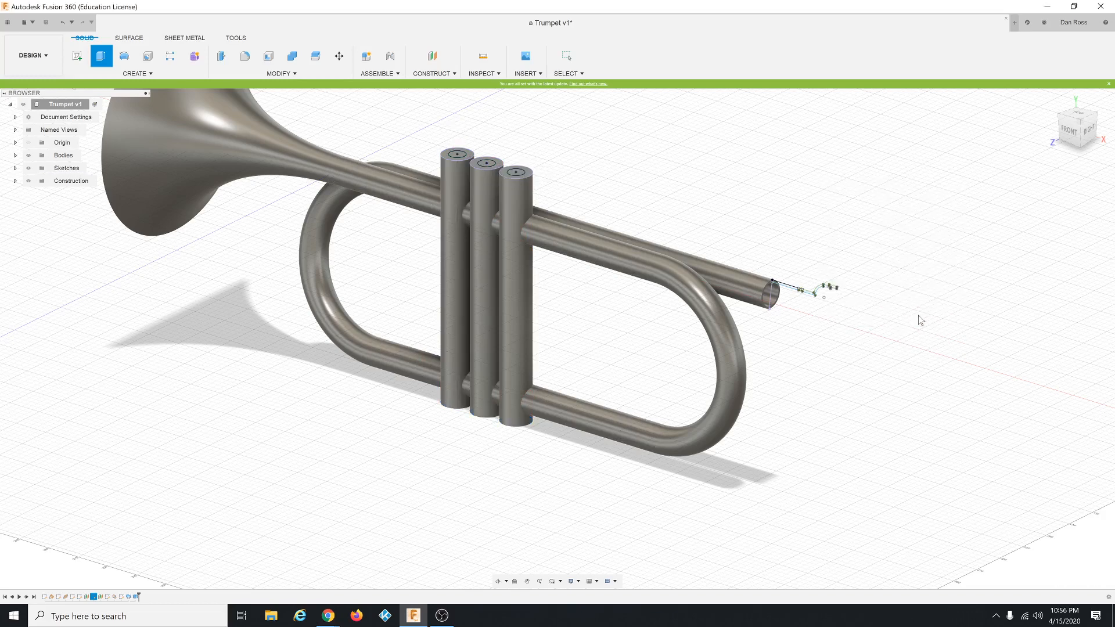
Make the hidden Sketch6, Sketch7, Sketch8, Sketch10 and Sketch12 visible alongside the other sketches.
scroll(534, 205, "up", 2)
scroll(534, 204, "down", 3)
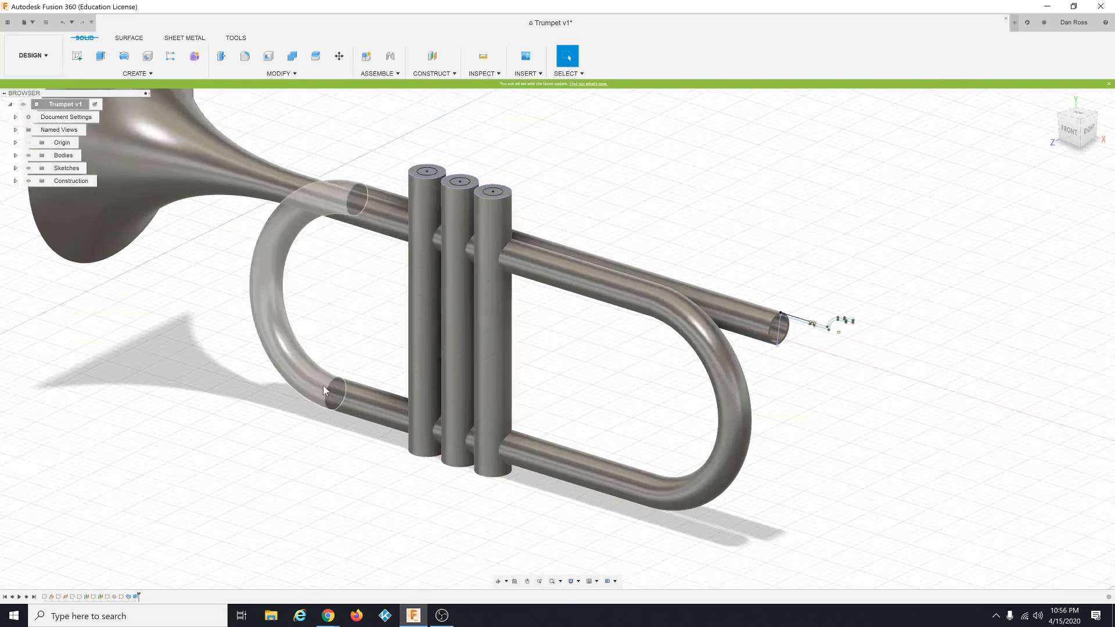
scroll(378, 174, "up", 3)
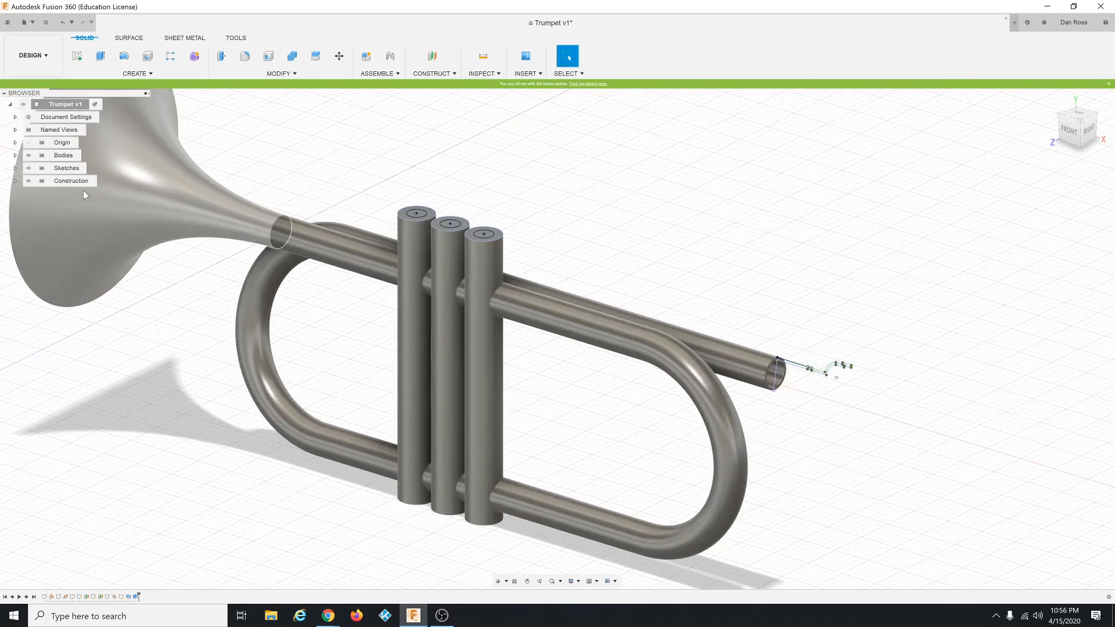
left_click(15, 168)
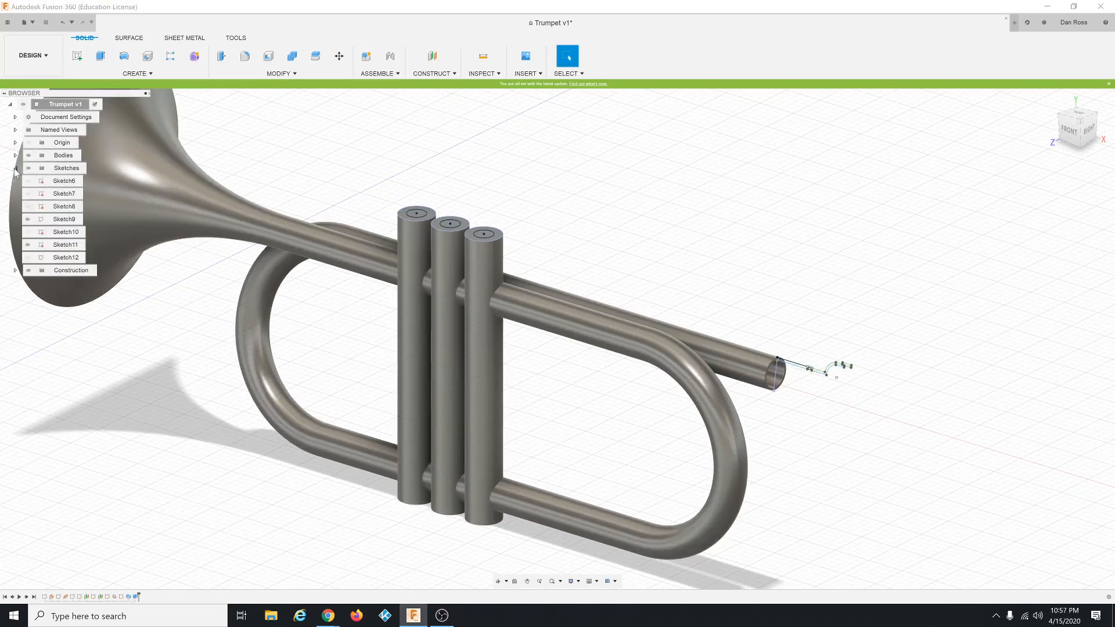
left_click(27, 194)
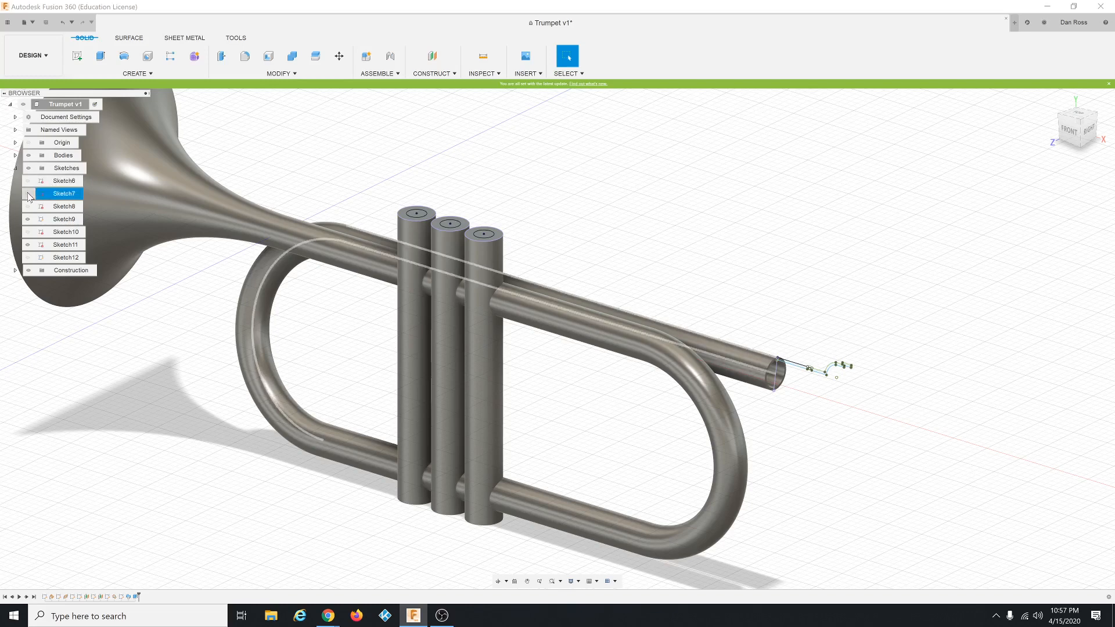
left_click(28, 194)
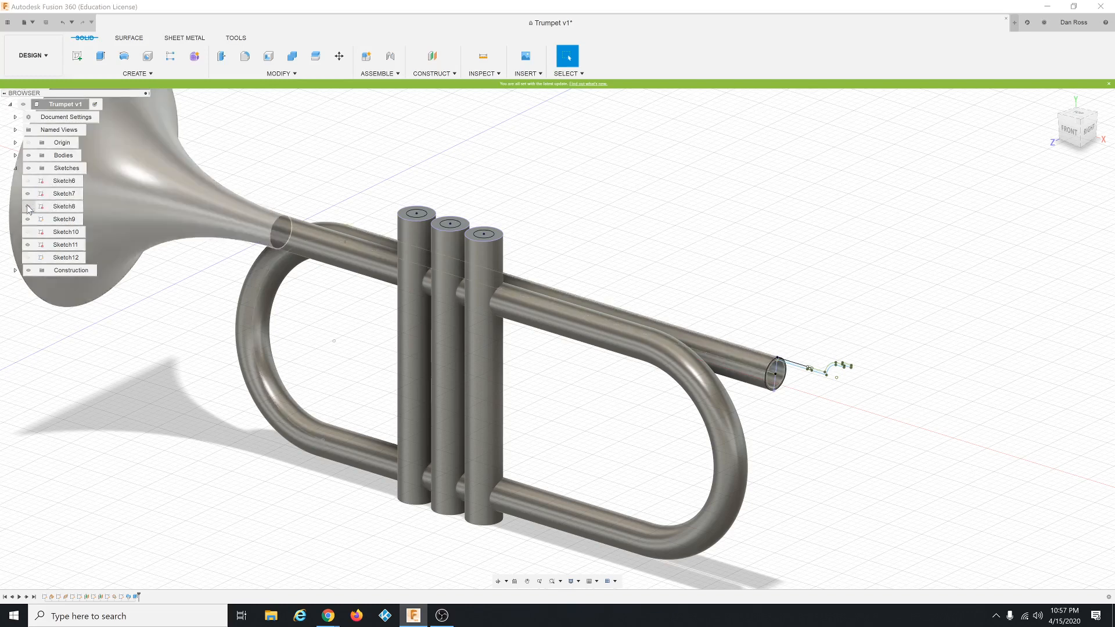
left_click(28, 181)
left_click(28, 182)
left_click(26, 220)
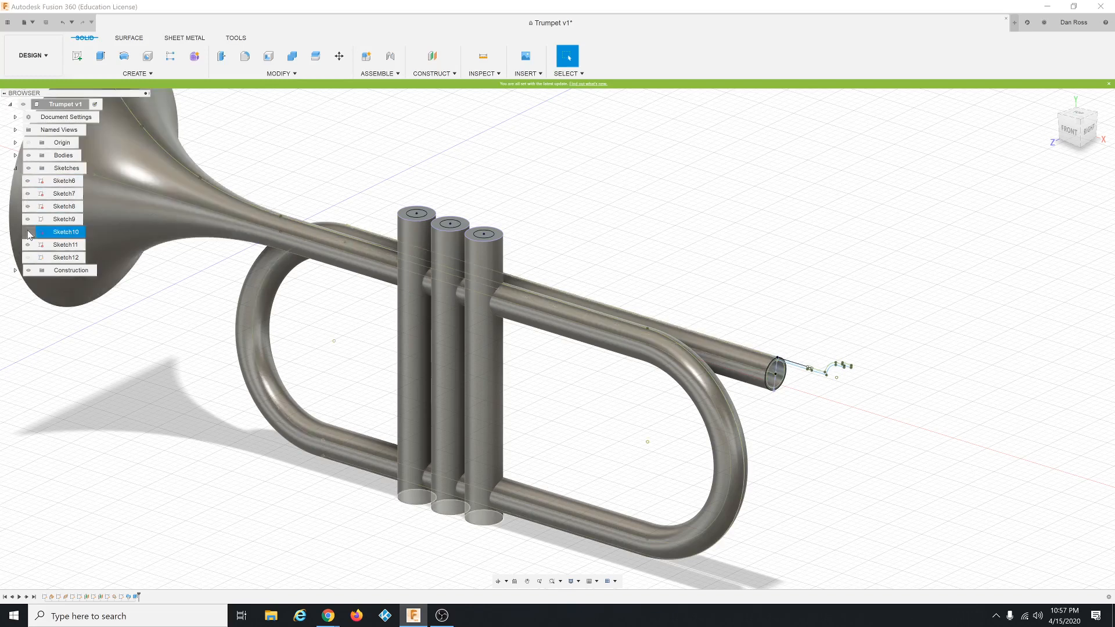
left_click(27, 221)
left_click(28, 257)
left_click(28, 258)
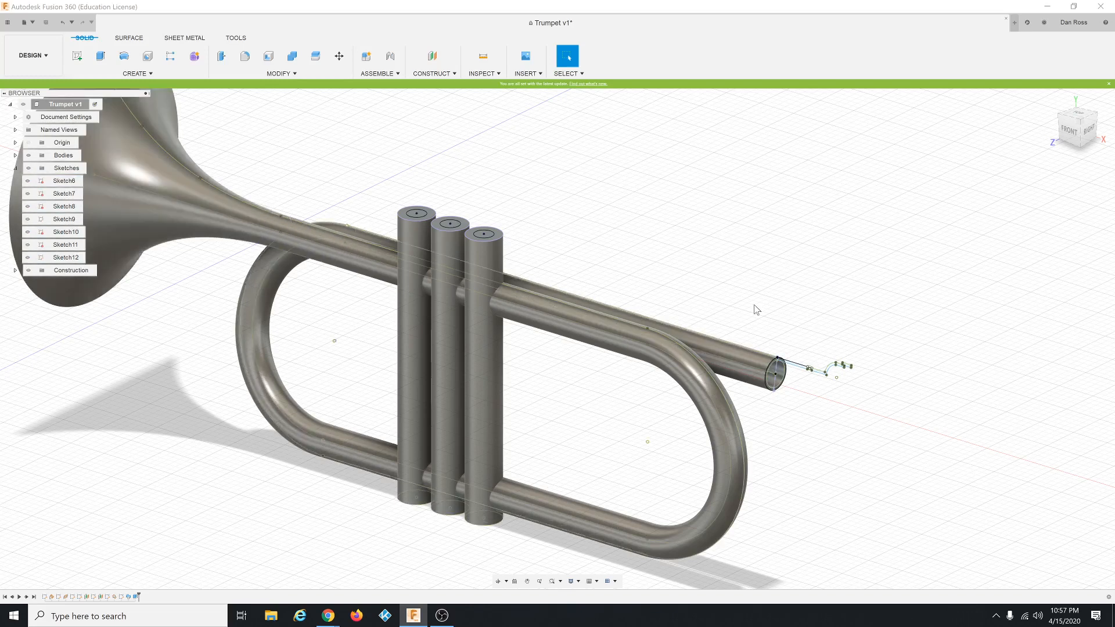
key("alt+Tab")
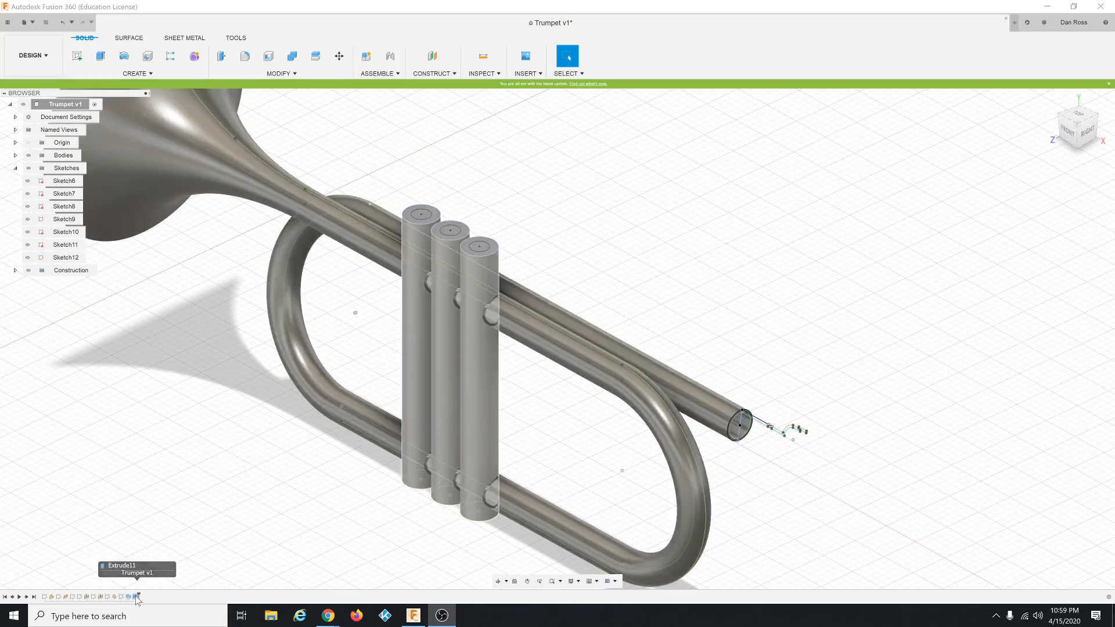
Set the AlongDistance model parameter of the valve cylinder extrusion to 185 mm.
left_click(287, 75)
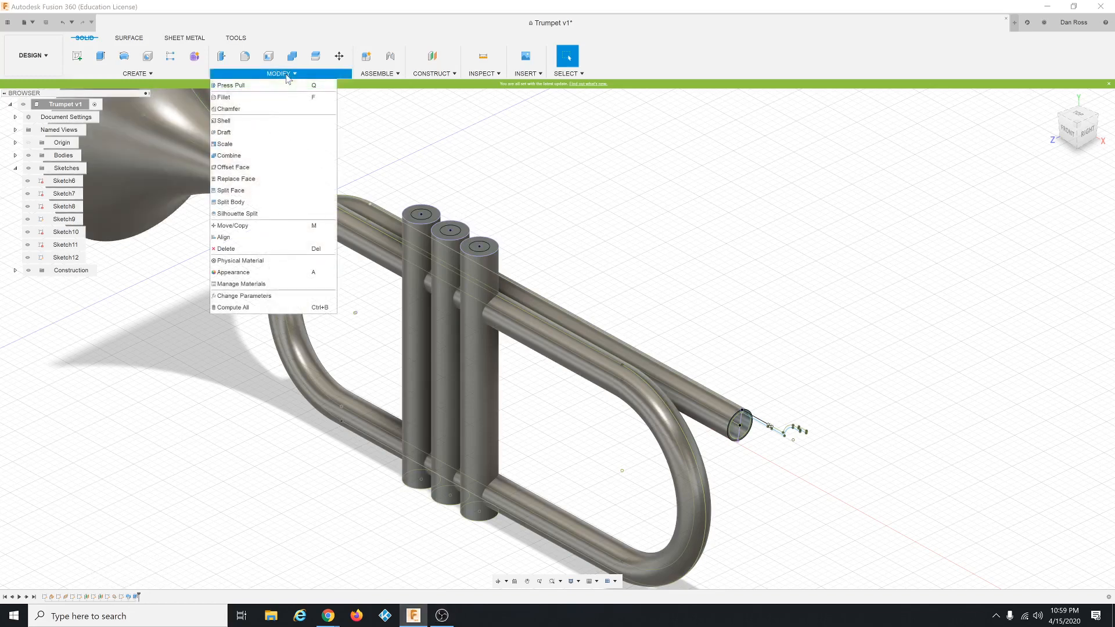
left_click(244, 296)
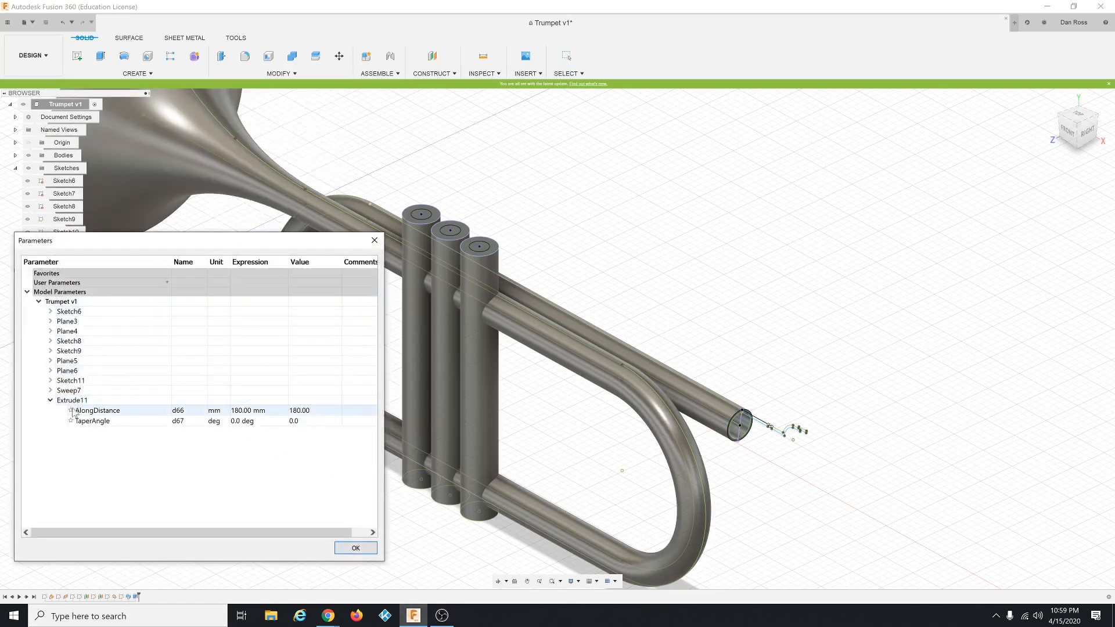
left_click(238, 411)
left_click(250, 410)
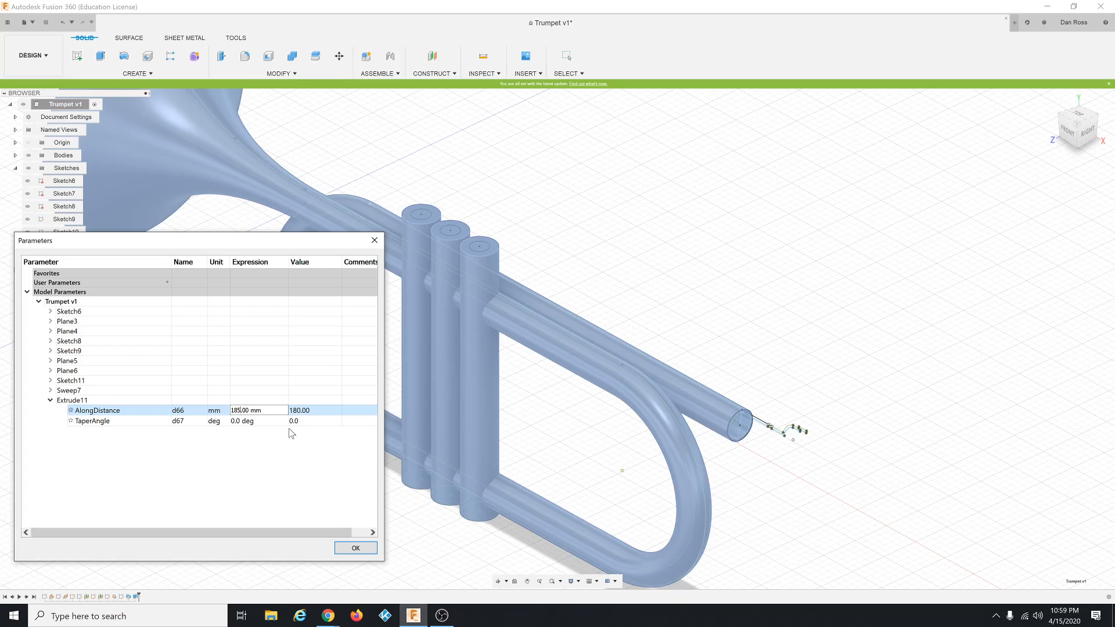
key("Return")
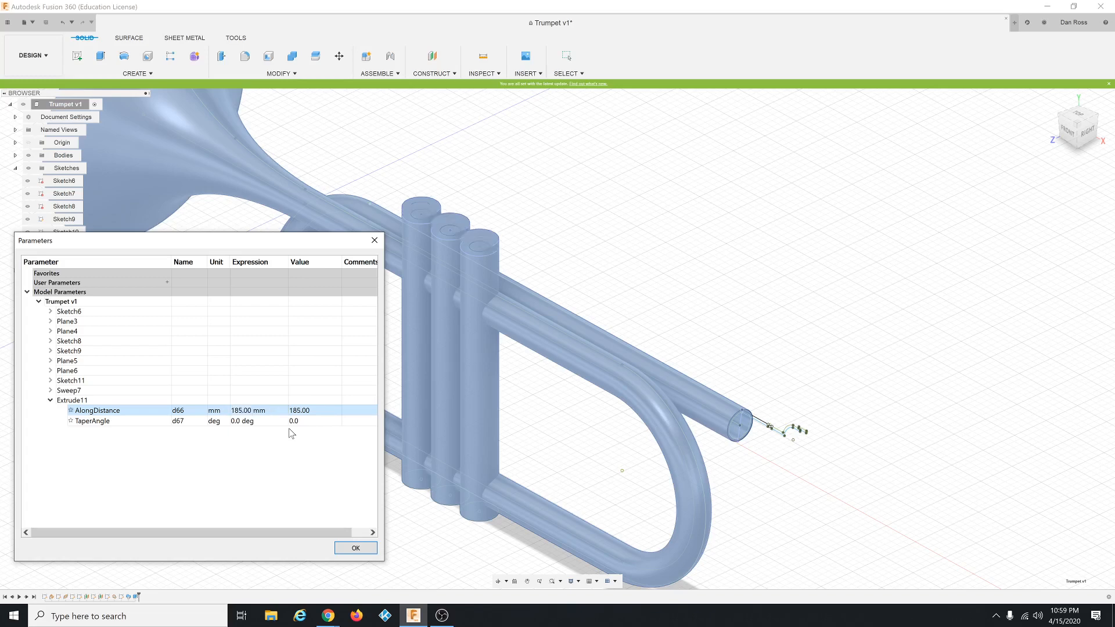
left_click(355, 548)
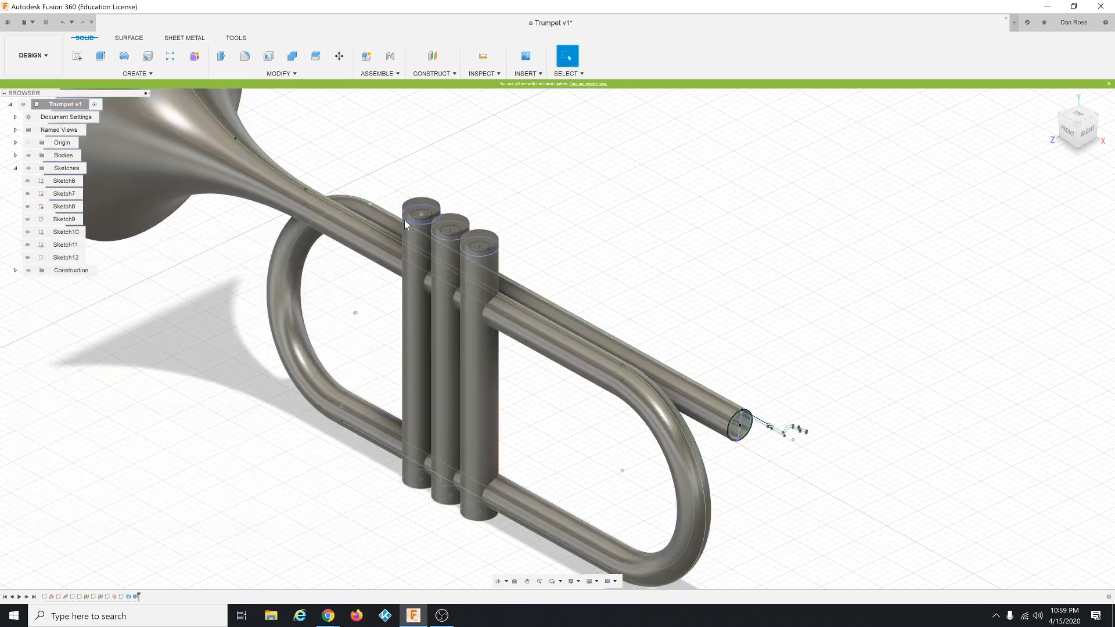
Cut the three ring profiles of Sketch11 near the valve tops 20 mm downward to form the valve stems.
scroll(414, 221, "up", 2)
scroll(413, 221, "up", 3)
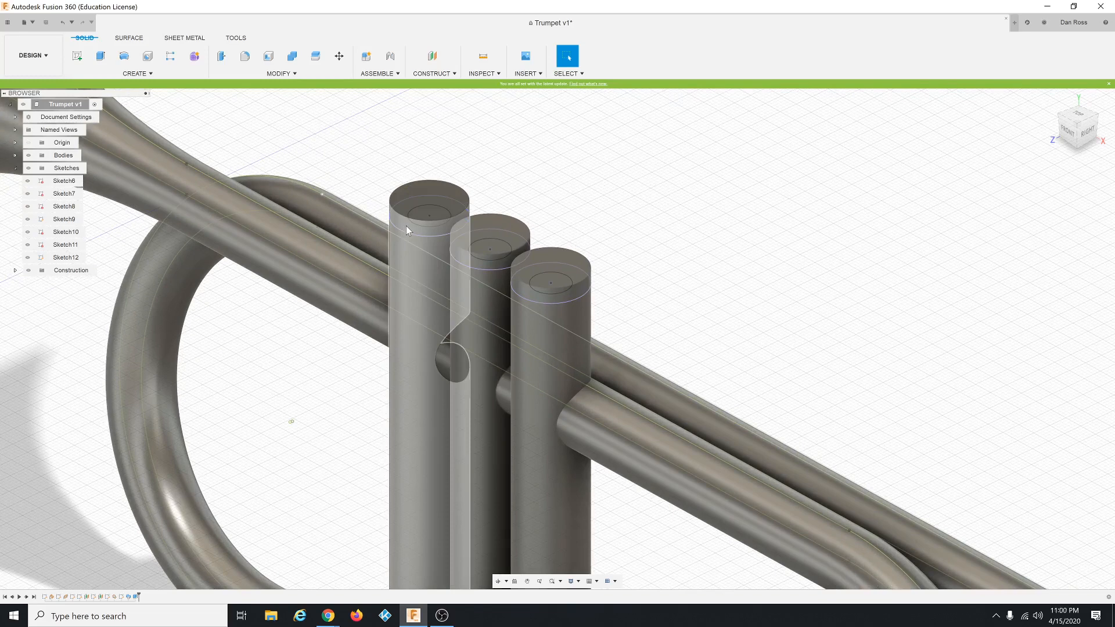
mouse_move(406, 225)
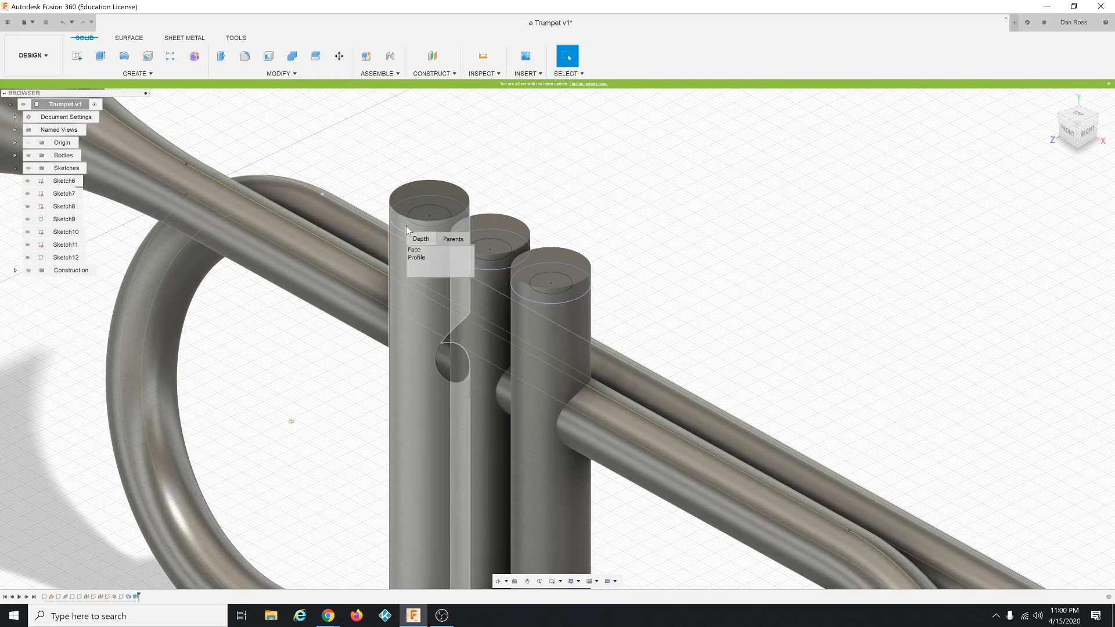
left_click(417, 258)
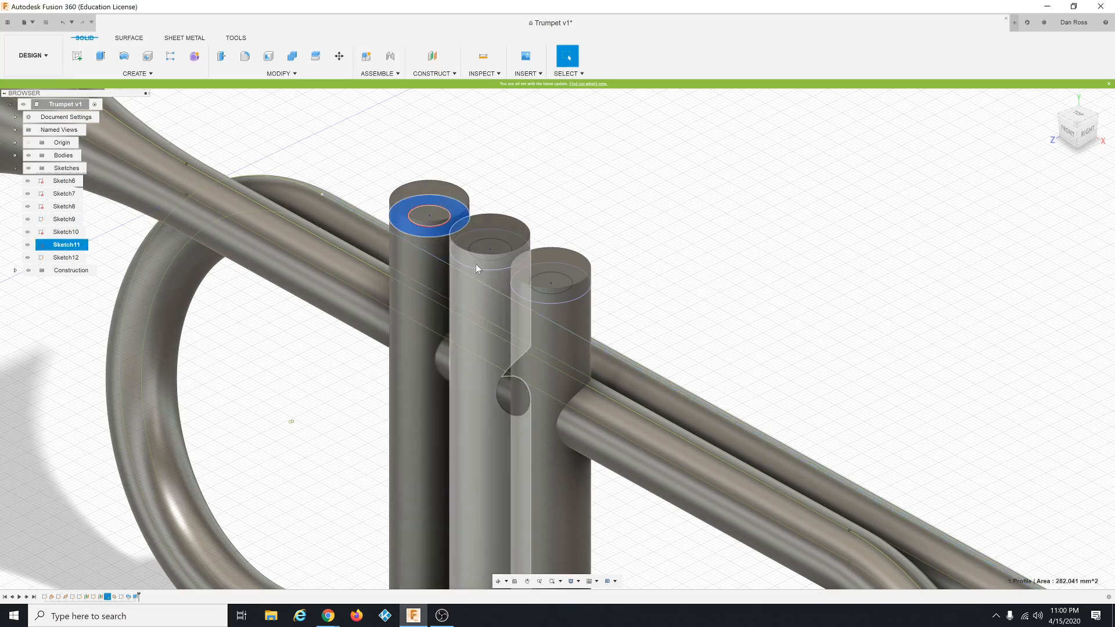
mouse_move(476, 264)
left_click(486, 295)
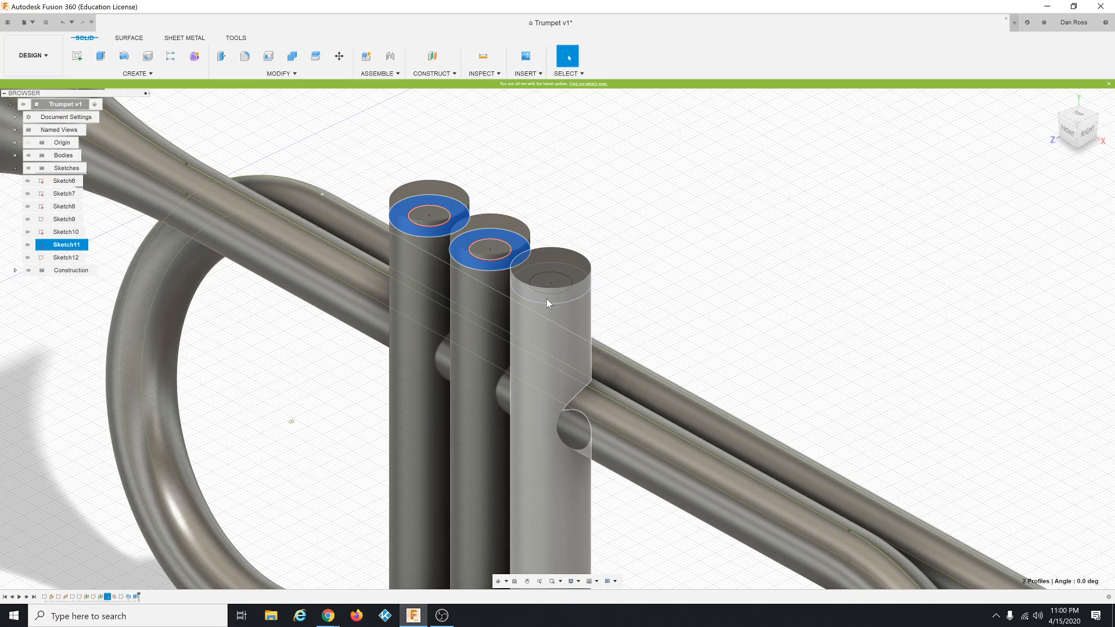
mouse_move(546, 299)
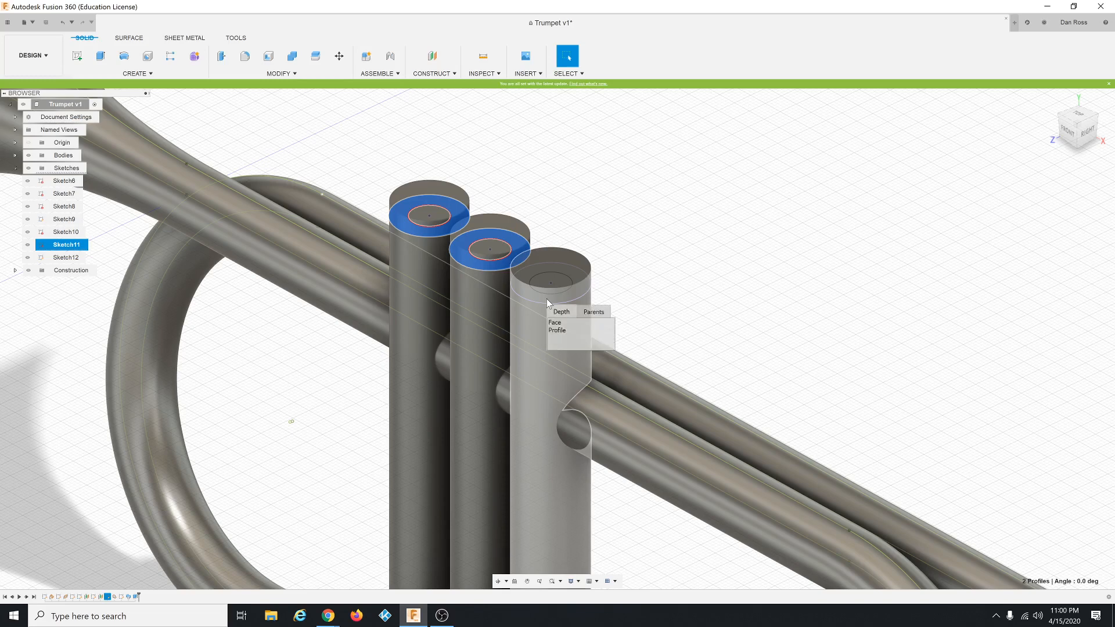
left_click(553, 329)
scroll(411, 192, "down", 5)
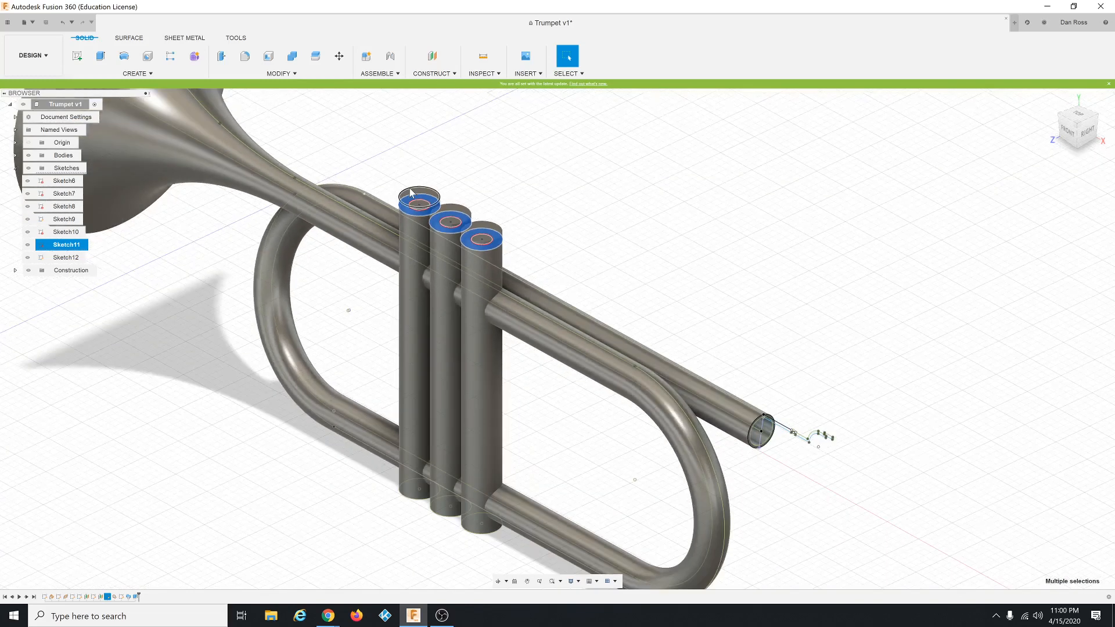
right_click(610, 216)
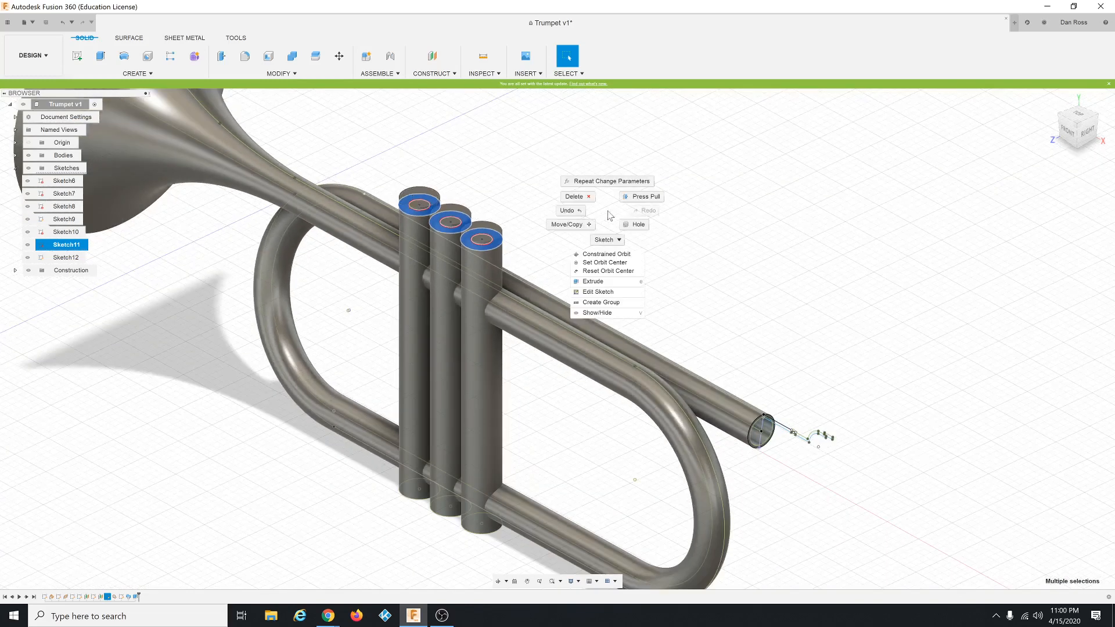
left_click(595, 282)
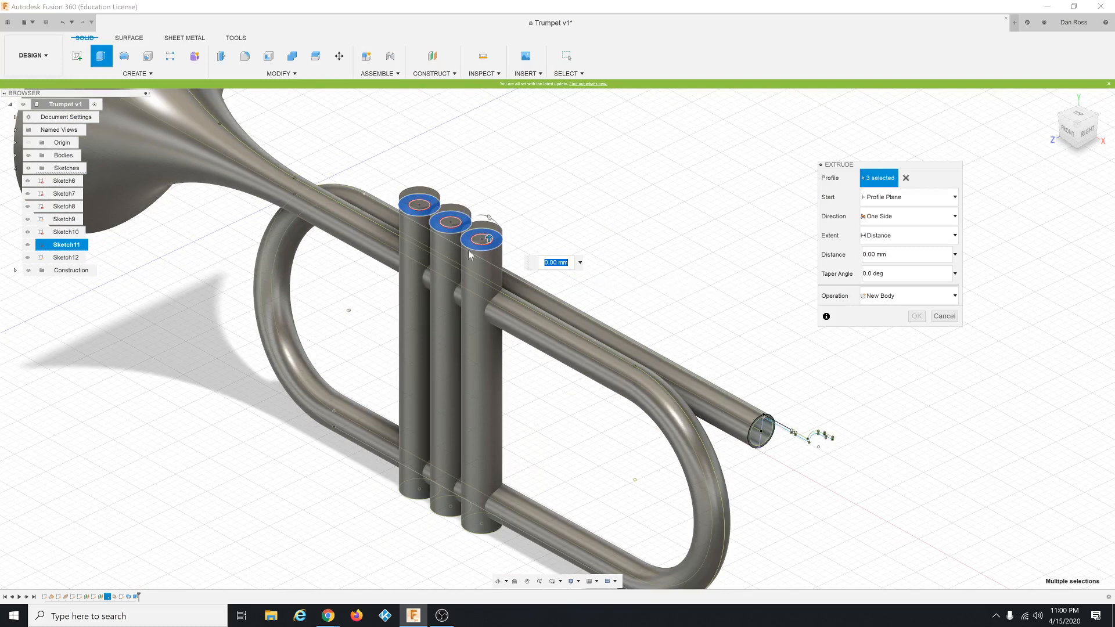
left_click_drag(490, 239, 491, 269)
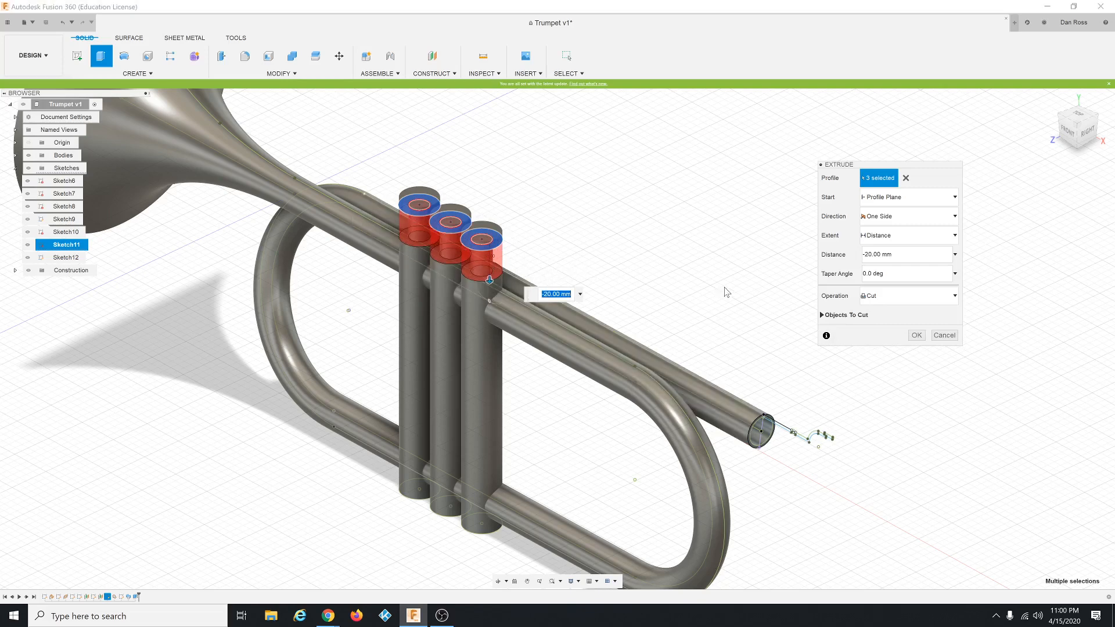
left_click(918, 337)
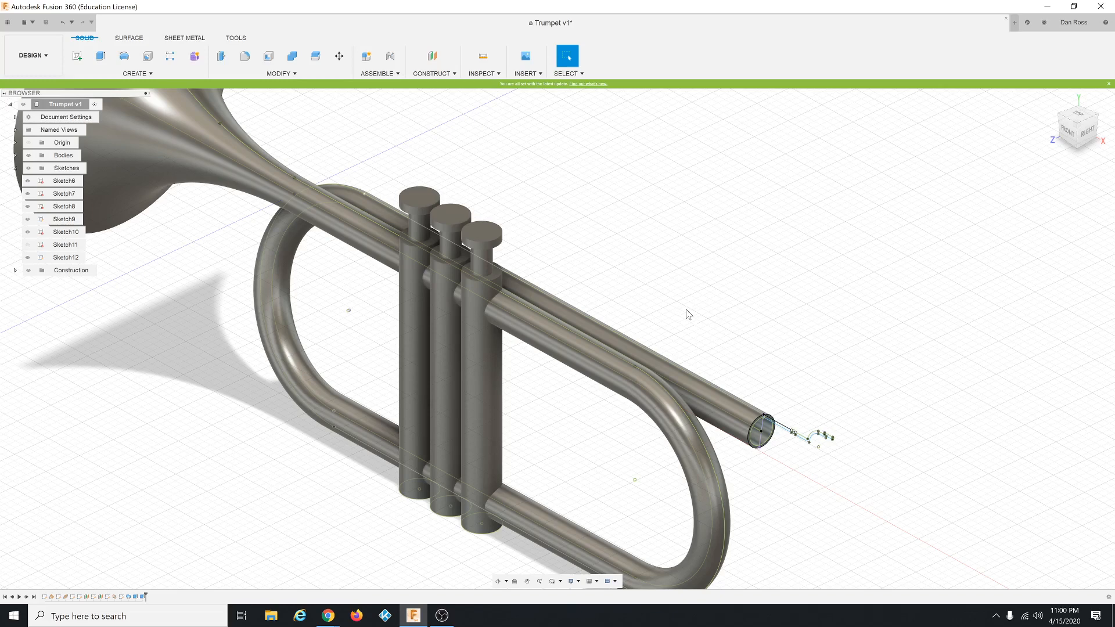
Revolve the Sketch9 mouthpiece profile at the open tube end 360 degrees about the tube's centre line.
scroll(682, 313, "down", 3)
scroll(813, 422, "up", 5)
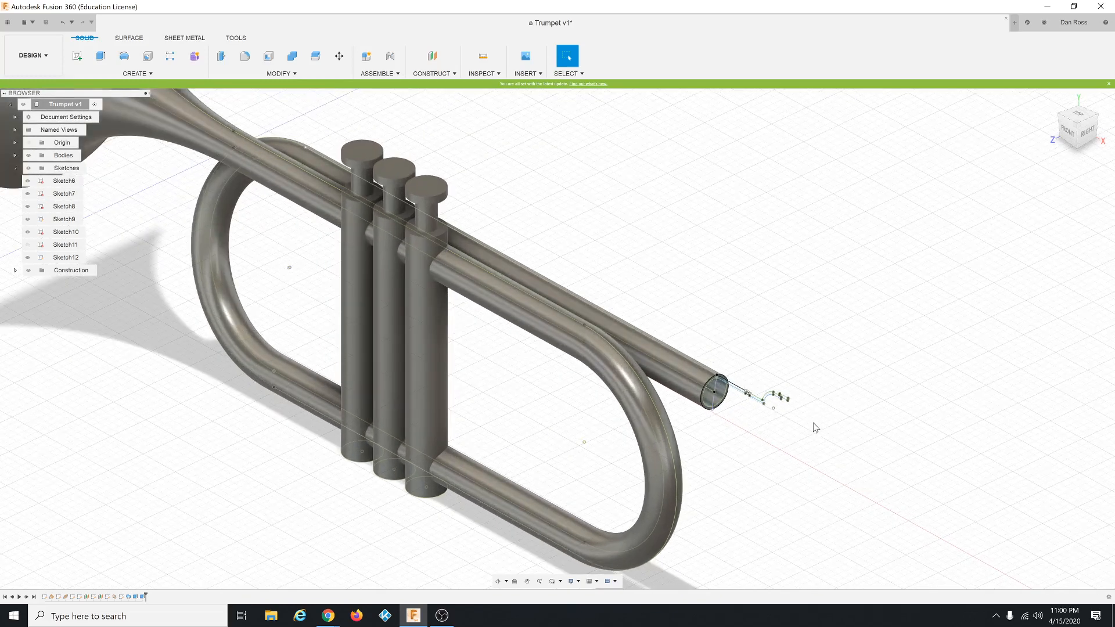
scroll(813, 406, "up", 3)
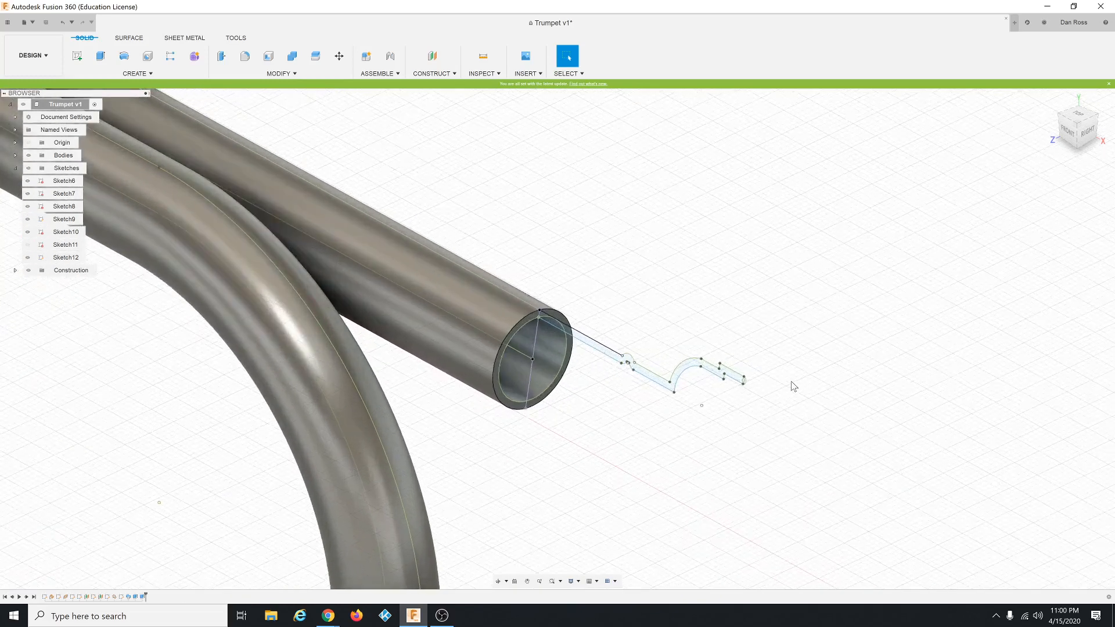
left_click(600, 351)
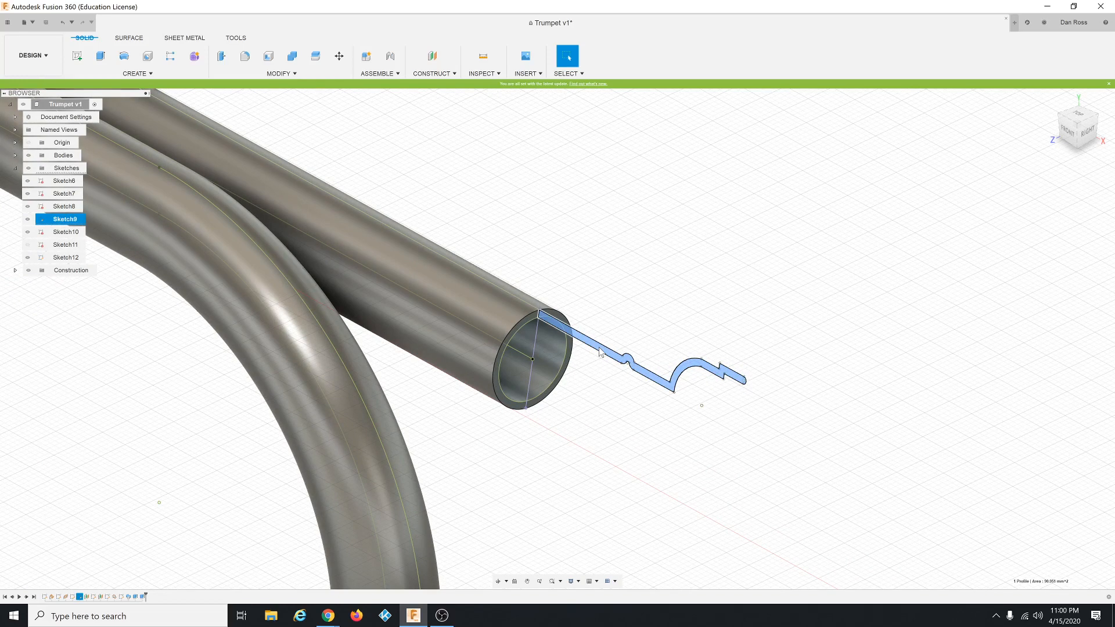
left_click(137, 73)
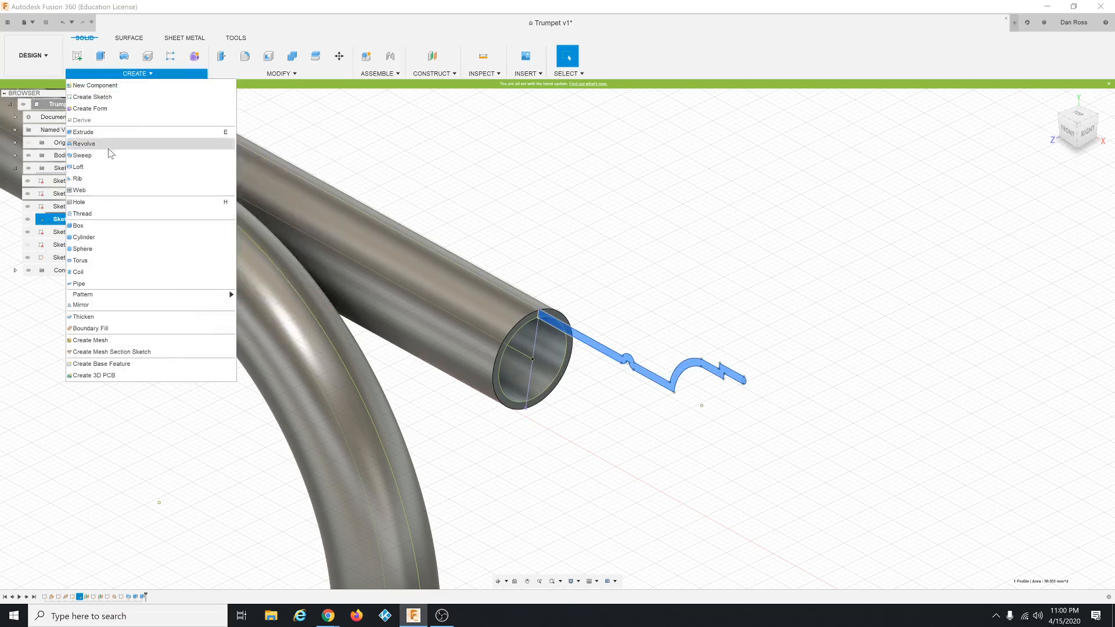
left_click(84, 144)
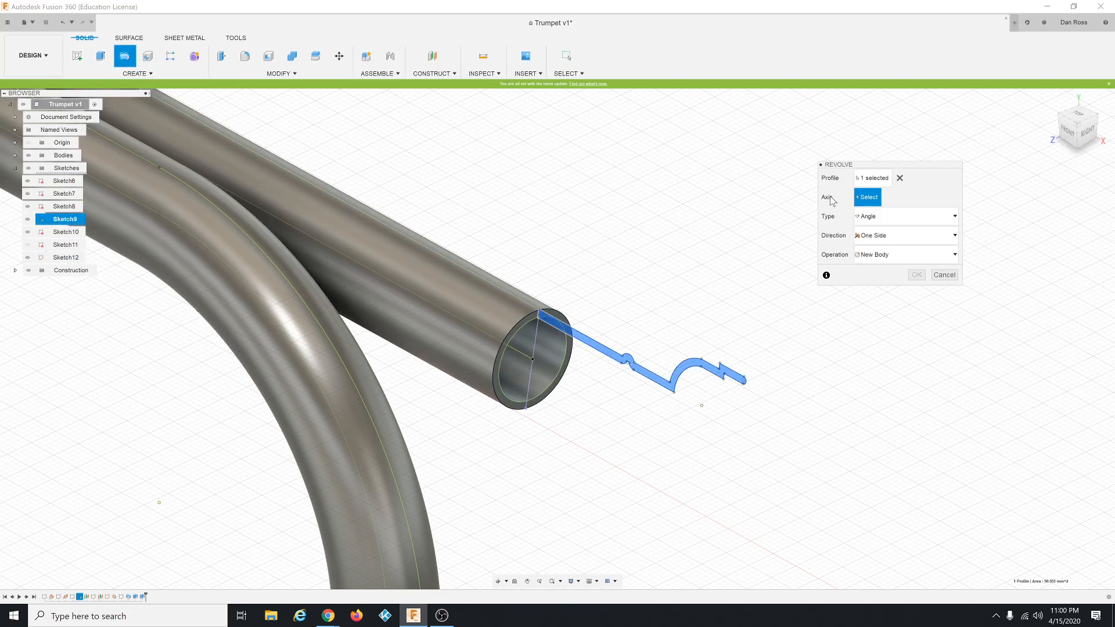
left_click(519, 356)
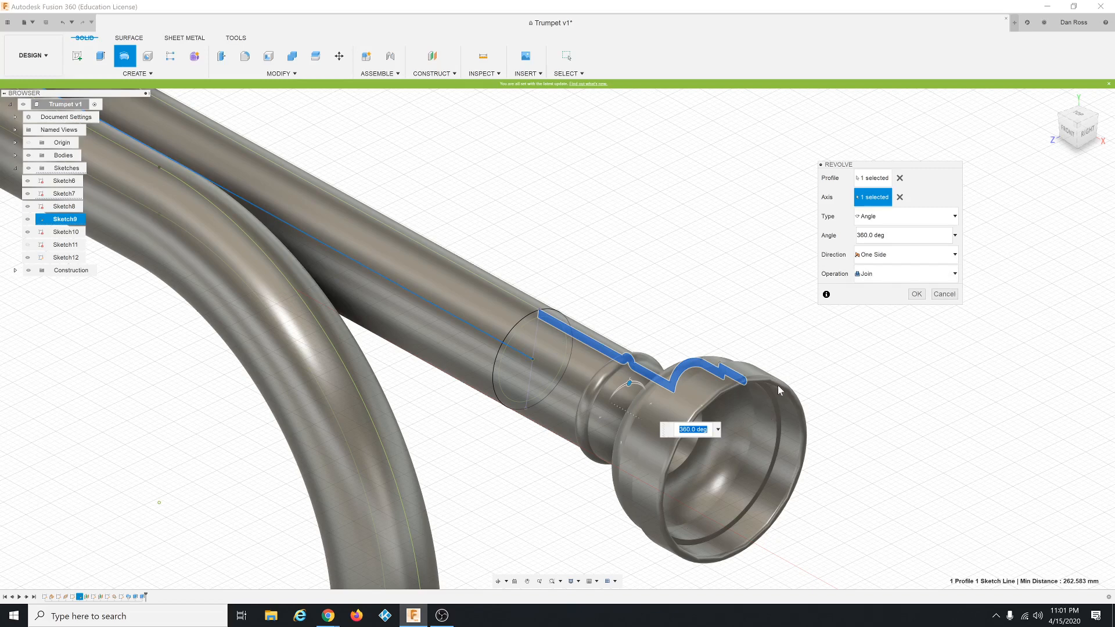
Set the mouthpiece revolve's operation to New Body and complete it.
left_click(878, 278)
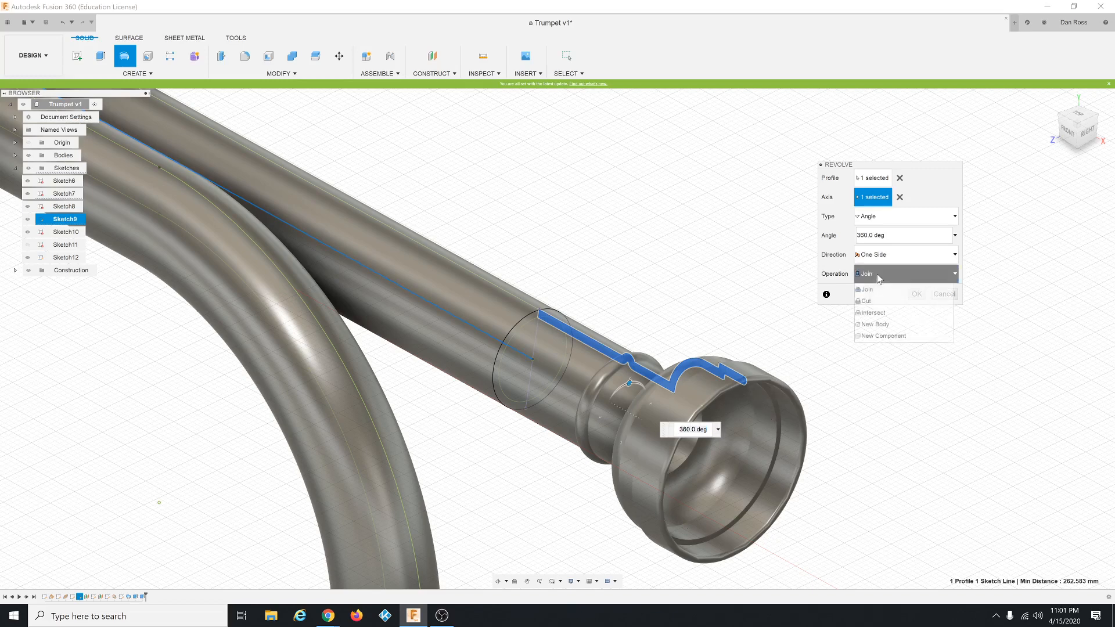
left_click(877, 324)
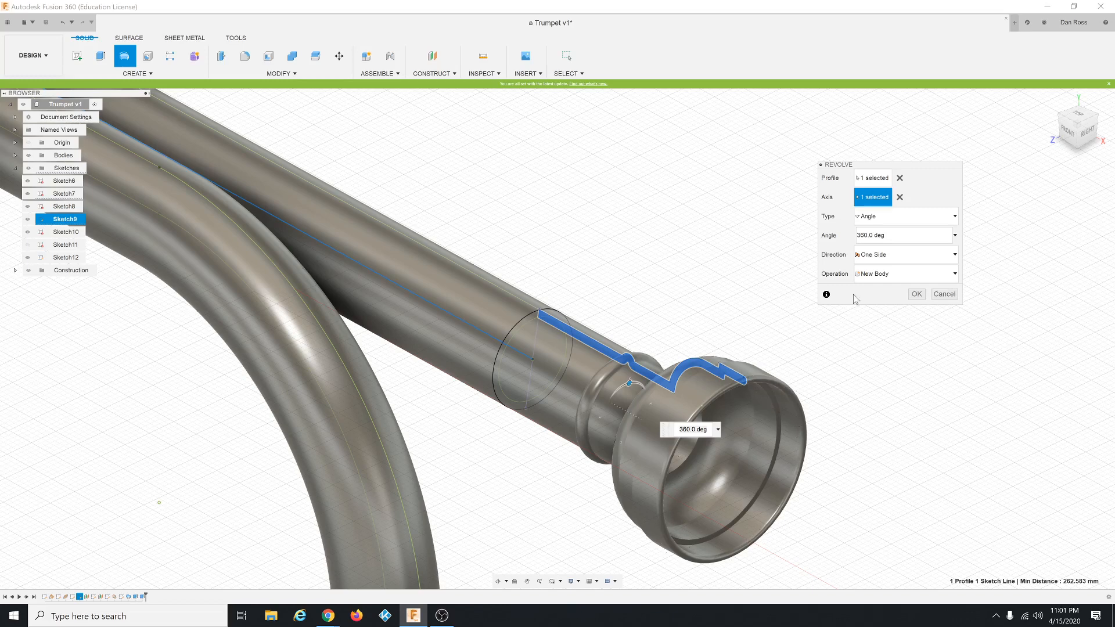
left_click(871, 274)
left_click(879, 276)
left_click(883, 325)
left_click(917, 294)
Examine the trumpet model from several sides, including the mouthpiece, bell opening and valves.
middle_click_drag(723, 377, 570, 448, "shift")
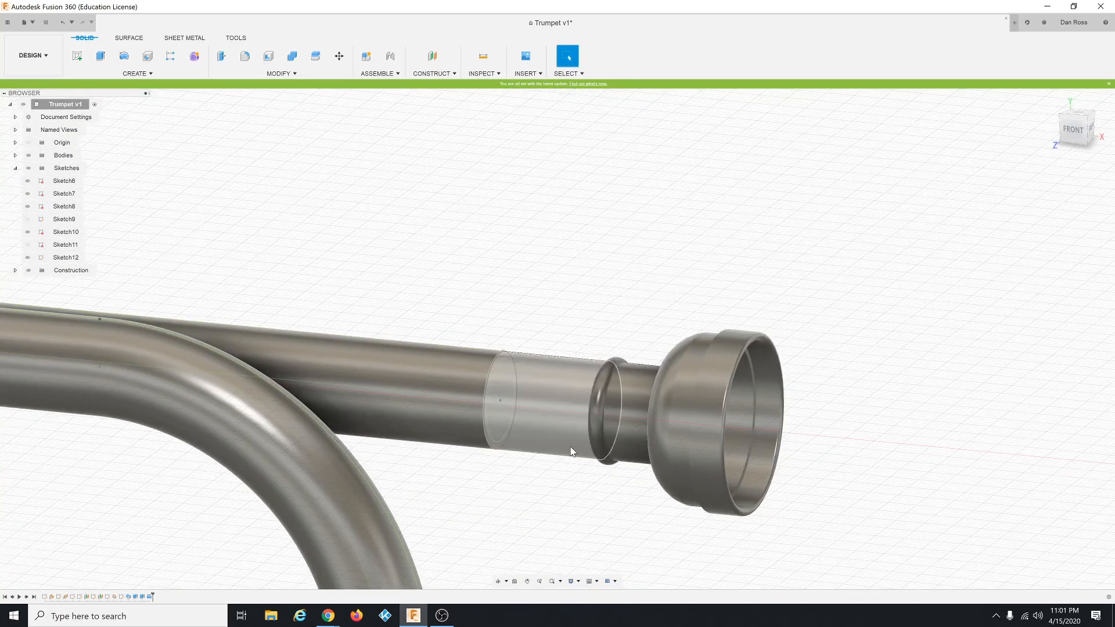
scroll(570, 448, "down", 8)
mouse_move(436, 491)
middle_mouse_down("shift")
mouse_move(410, 482)
mouse_move(438, 463)
mouse_move(471, 469)
mouse_move(406, 477)
mouse_move(482, 482)
mouse_move(466, 470)
mouse_move(453, 481)
middle_mouse_up("shift")
scroll(202, 421, "up", 5)
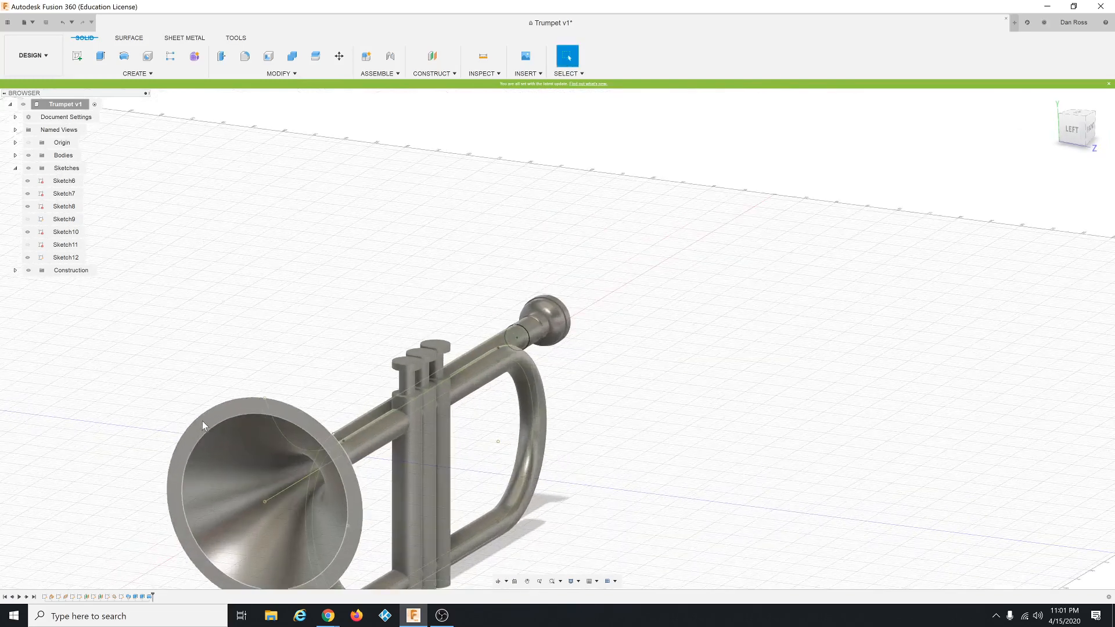
scroll(538, 411, "down", 4)
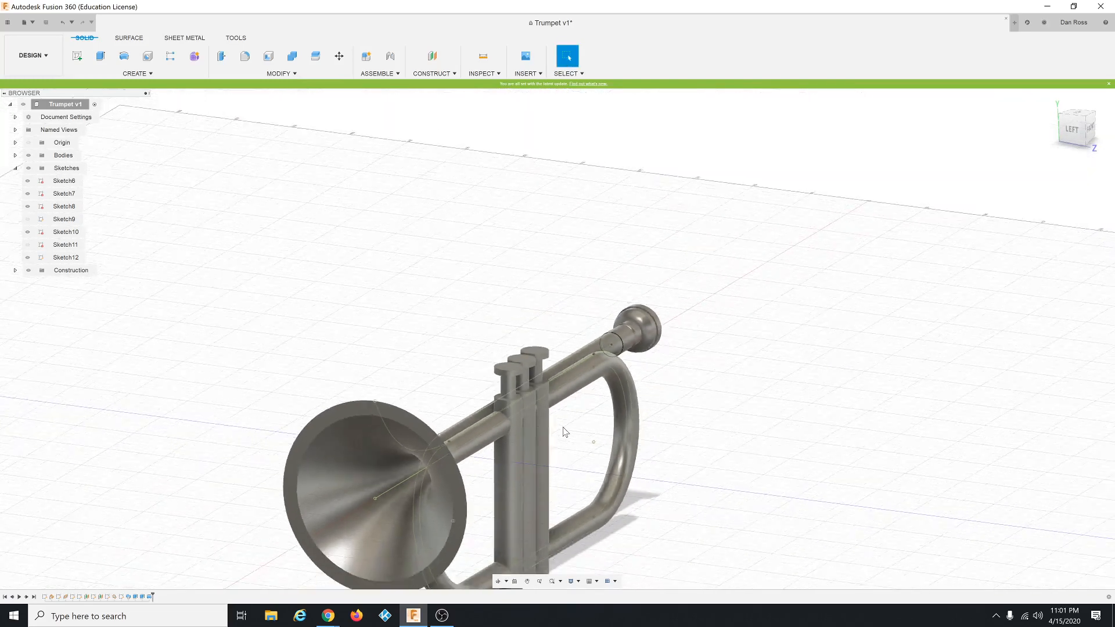
middle_click_drag(569, 443, 512, 436, "shift")
scroll(513, 435, "down", 5)
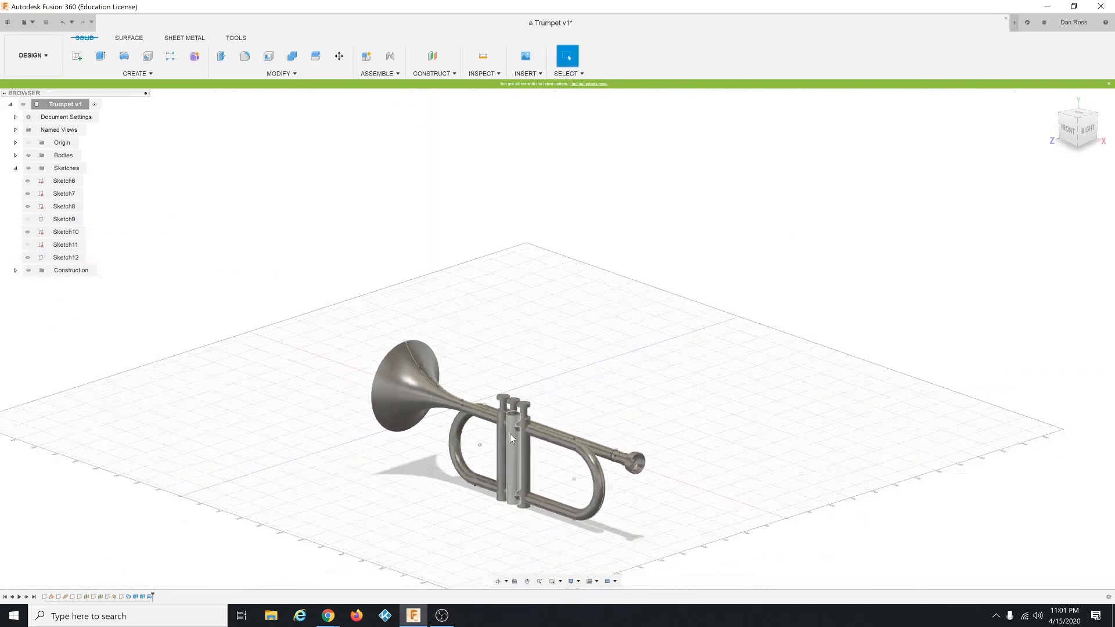
scroll(535, 523, "up", 5)
scroll(535, 438, "down", 1)
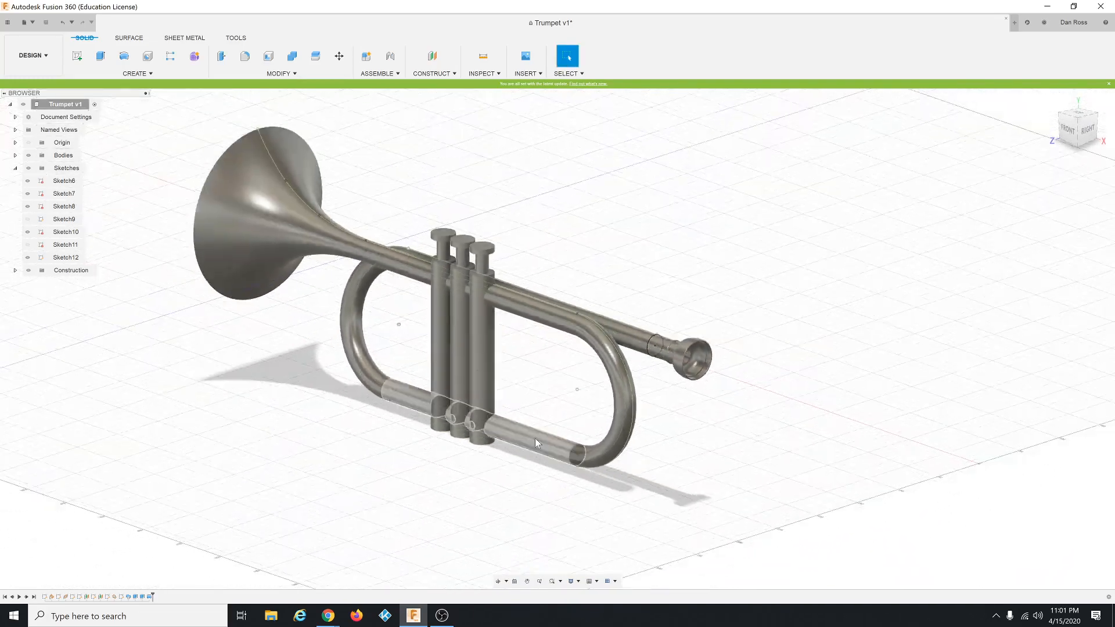
middle_click_drag(535, 397, 539, 382, "shift")
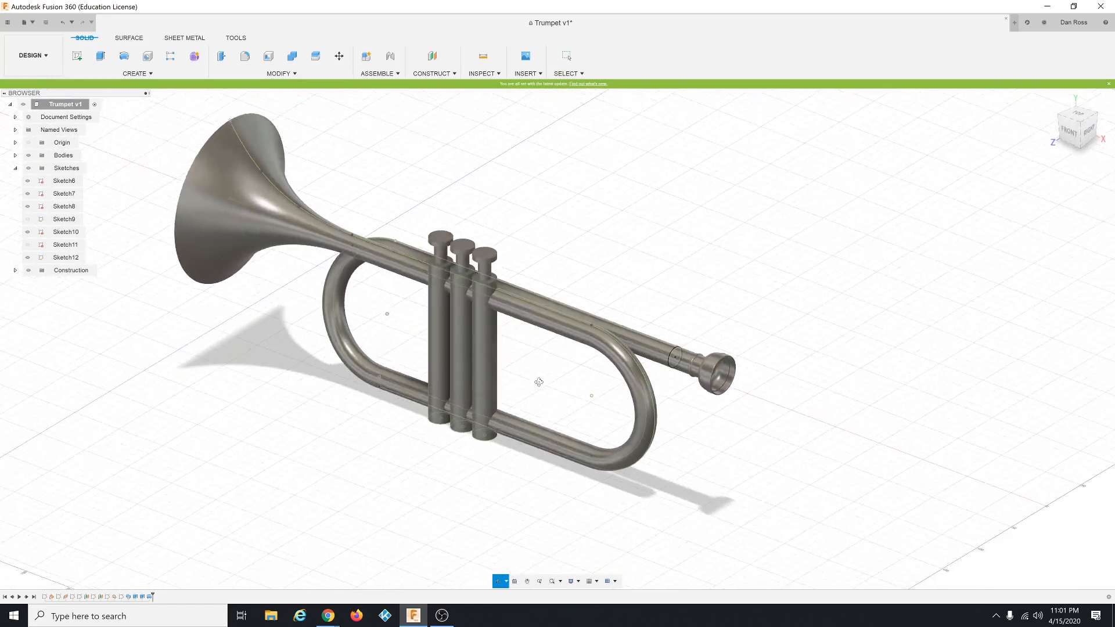
key("Escape")
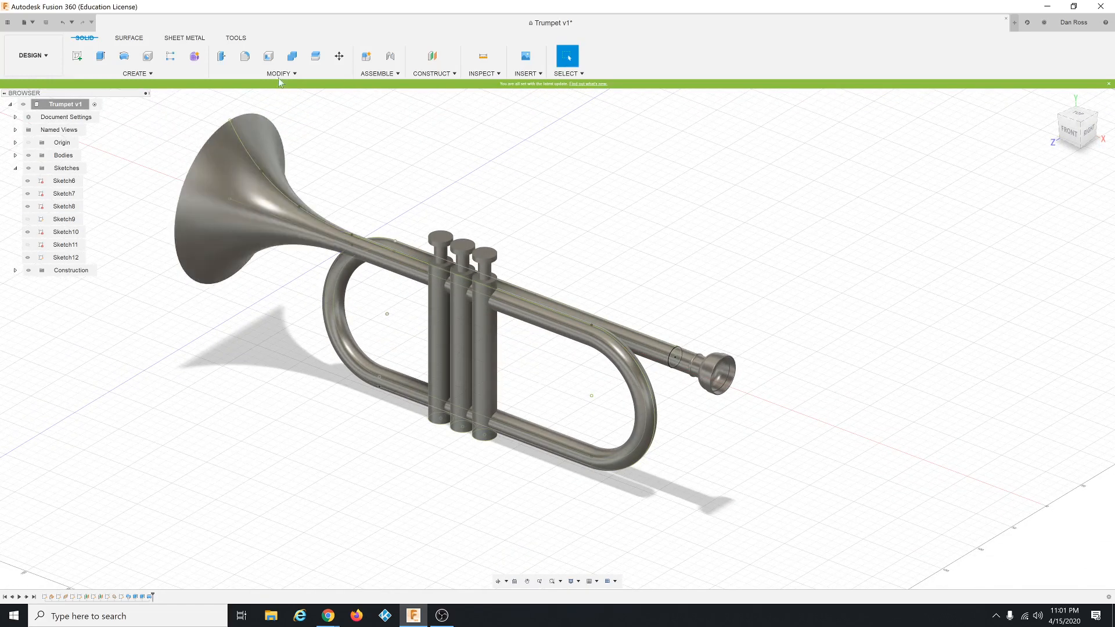
Open Sketch7 for editing to examine the tube's path lines, and finish the sketch.
left_click(70, 194)
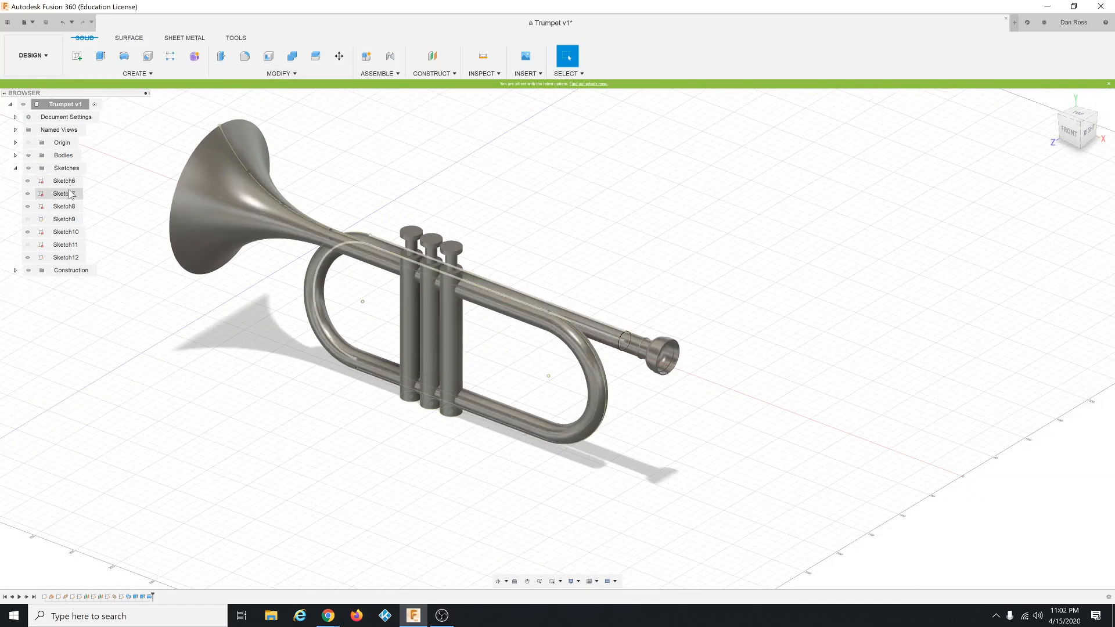
right_click(70, 194)
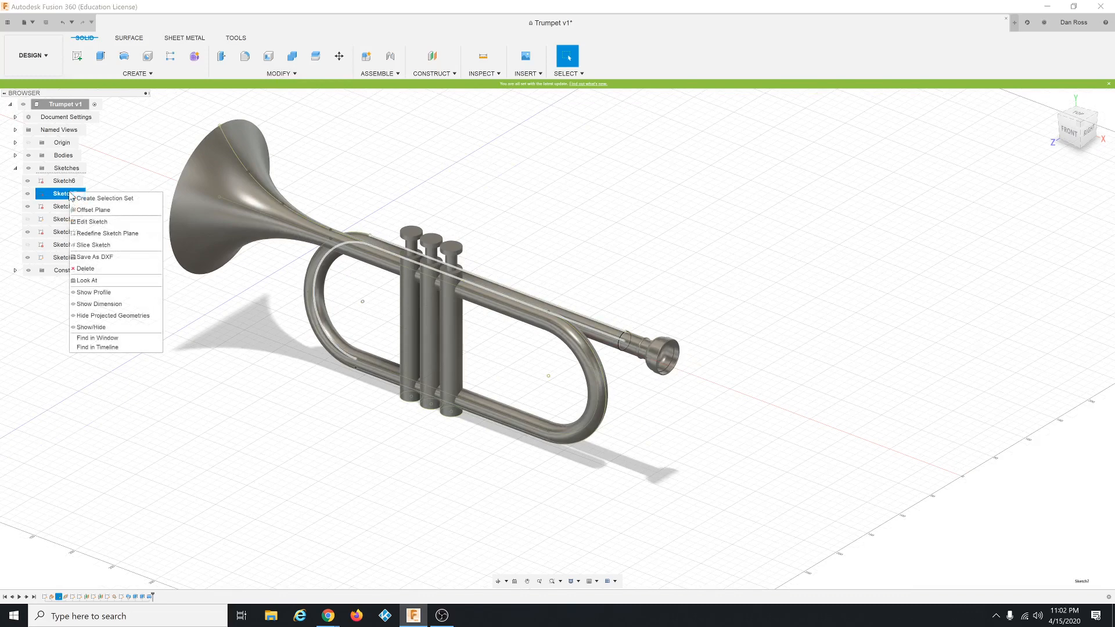
left_click(102, 223)
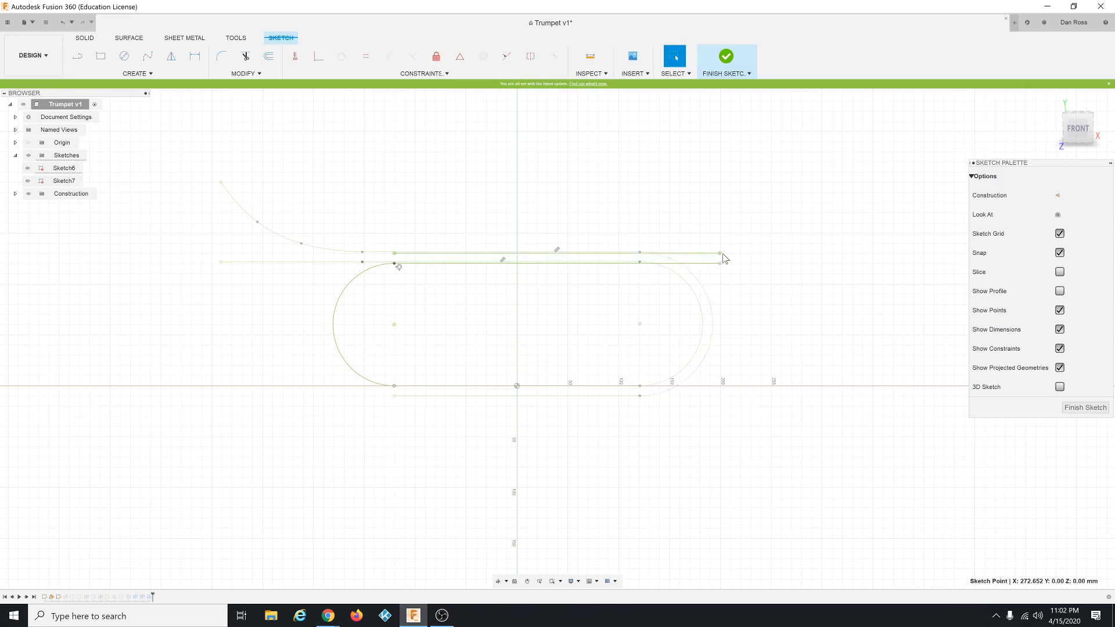
key("Delete")
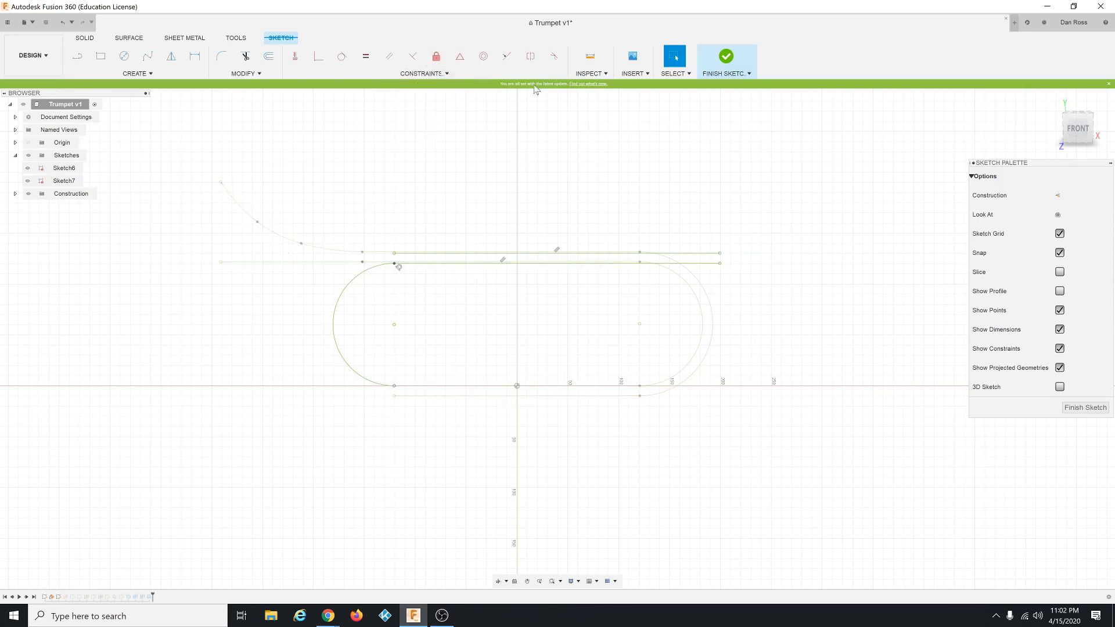
scroll(683, 333, "down", 1)
scroll(569, 291, "down", 2)
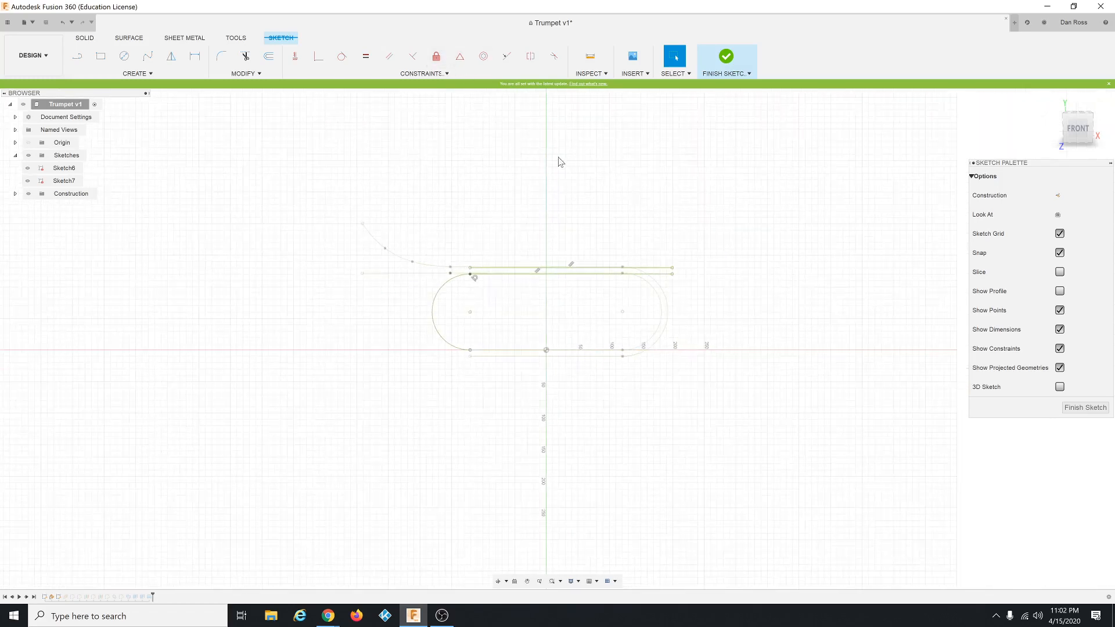
scroll(592, 299, "up", 3)
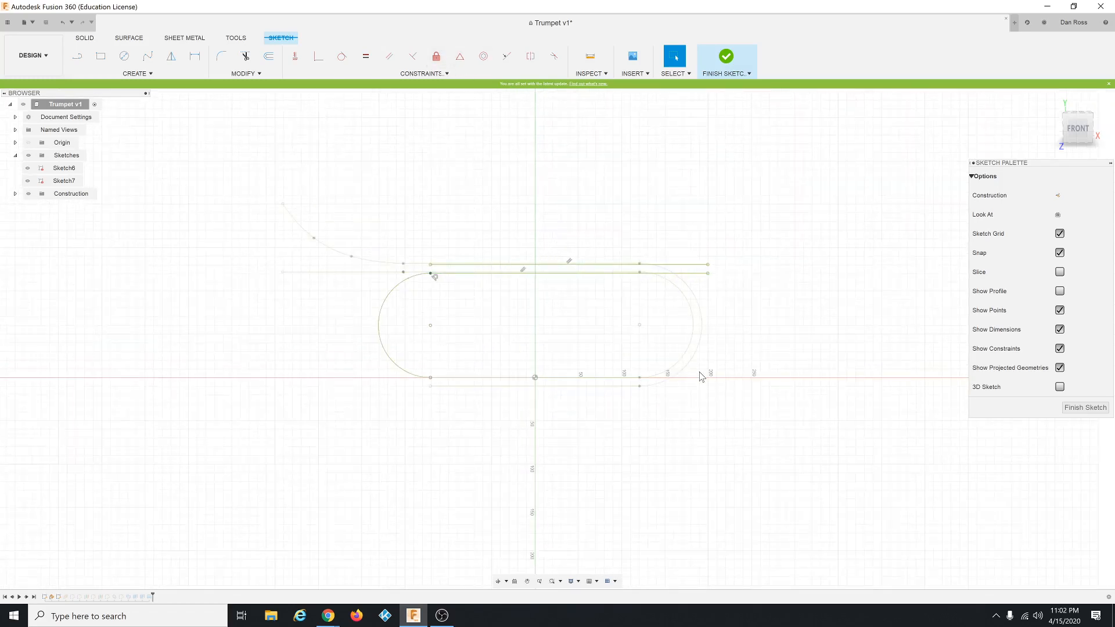
scroll(687, 355, "down", 1)
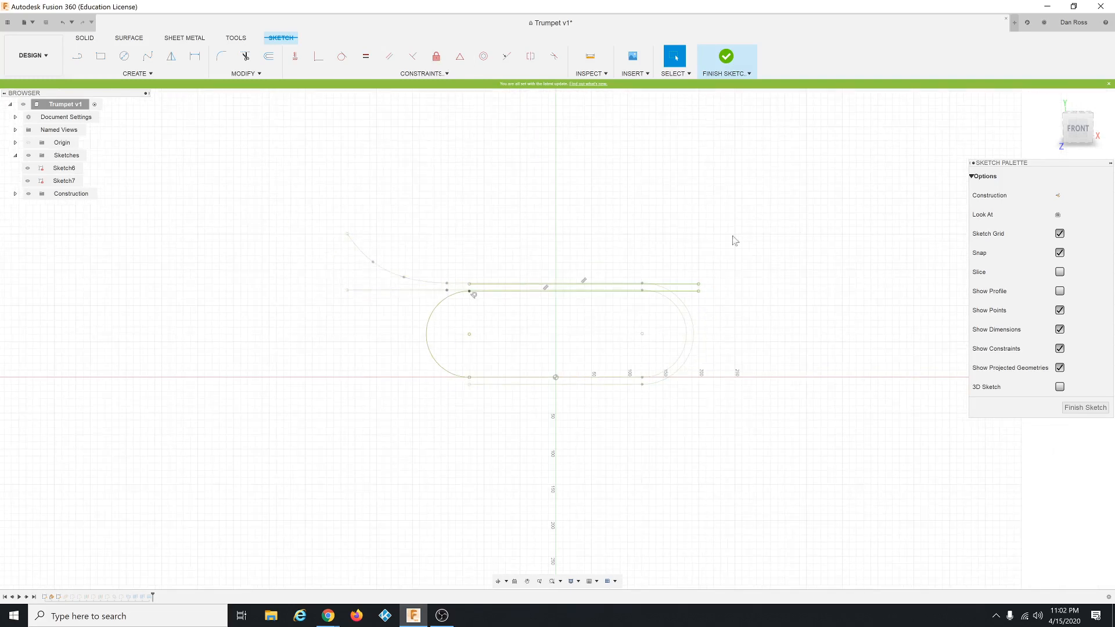
left_click(706, 68)
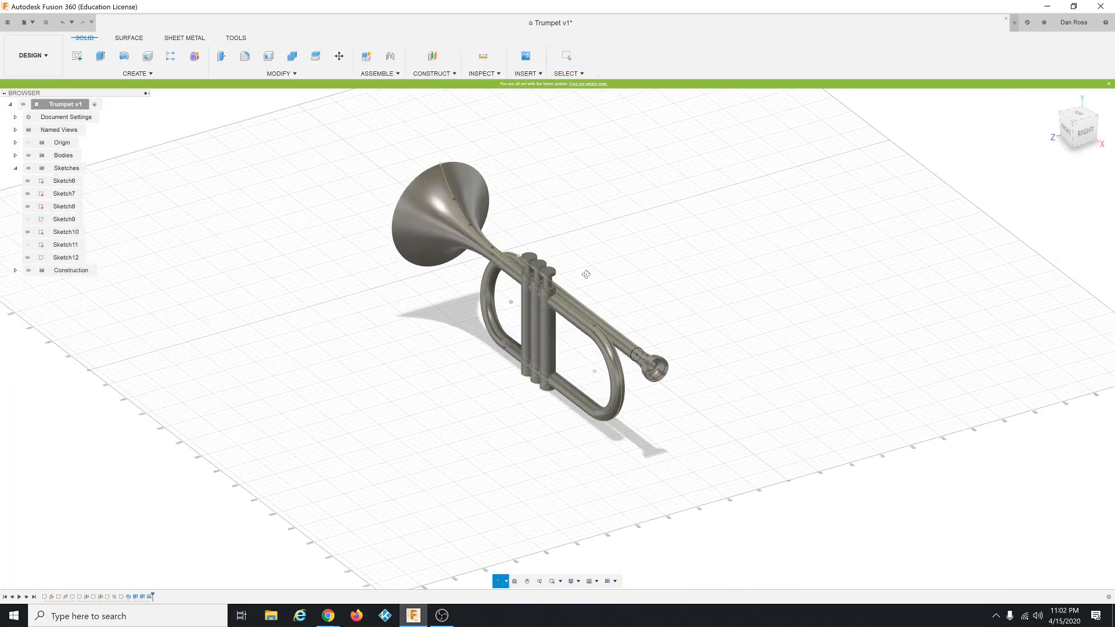